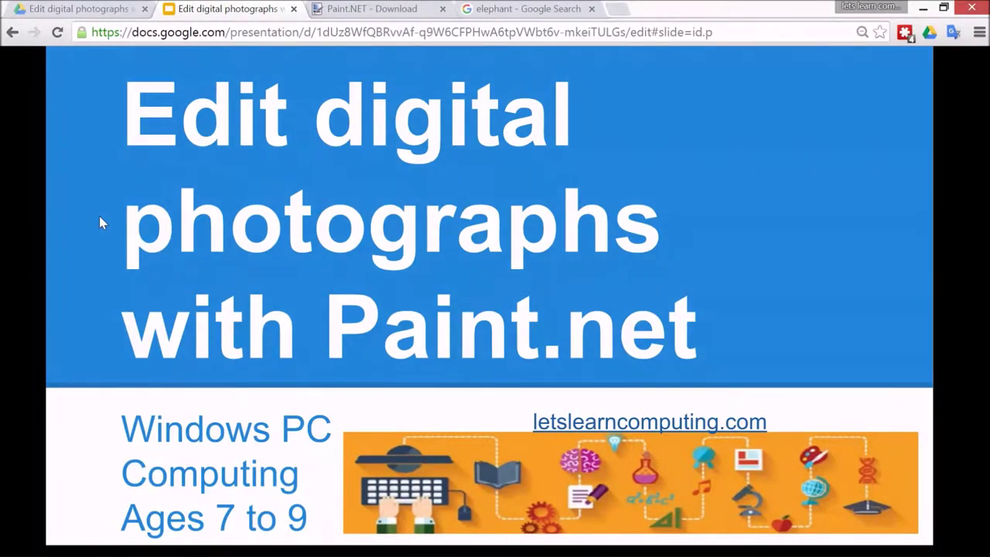
Advance to the Lesson preparation slide, then bring up the Paint.NET download page
{"action": "left_click", "coordinate": [99, 222]}
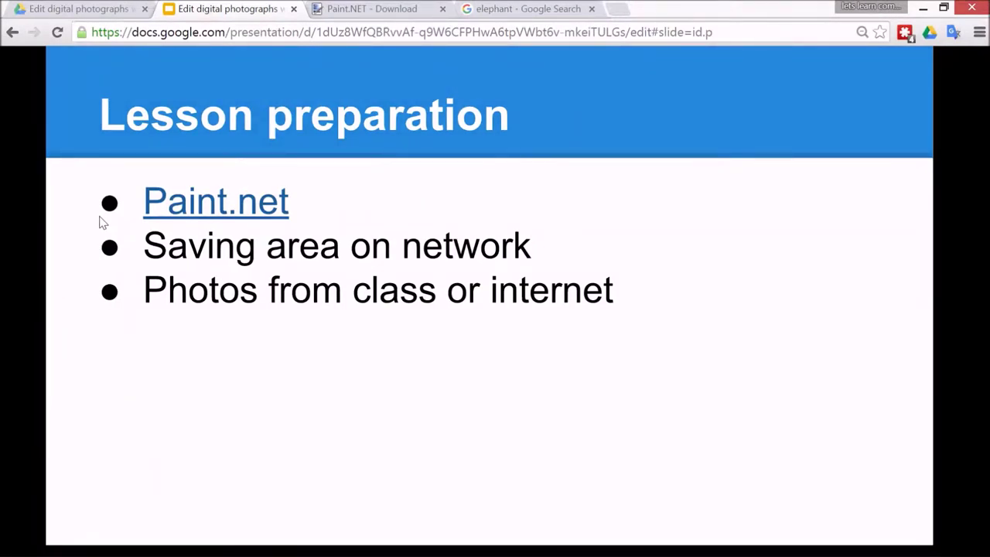
{"action": "left_click", "coordinate": [392, 8]}
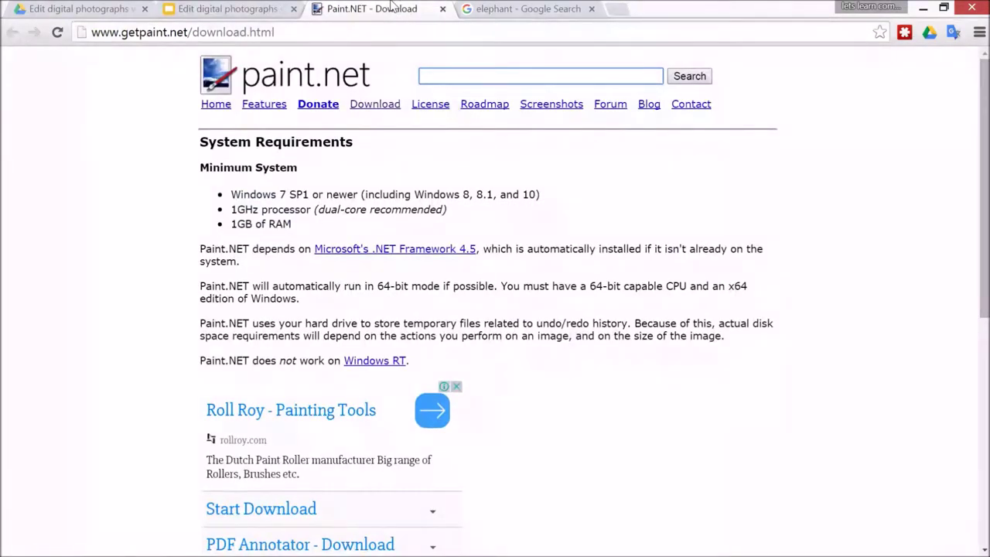
{"action": "left_click", "coordinate": [232, 8]}
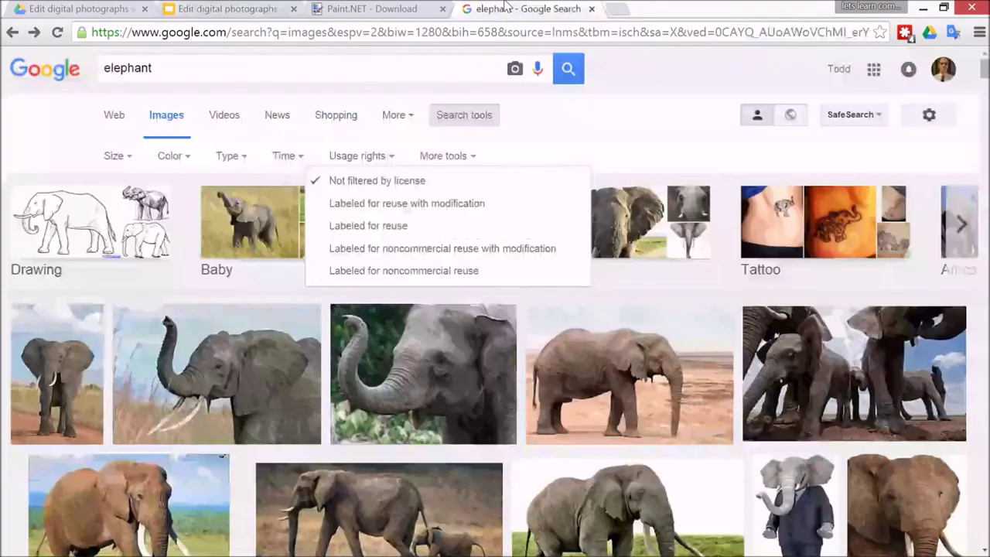
Filter the elephant image results to noncommercial reuse with modification, then return to the slides
{"action": "left_click", "coordinate": [504, 8]}
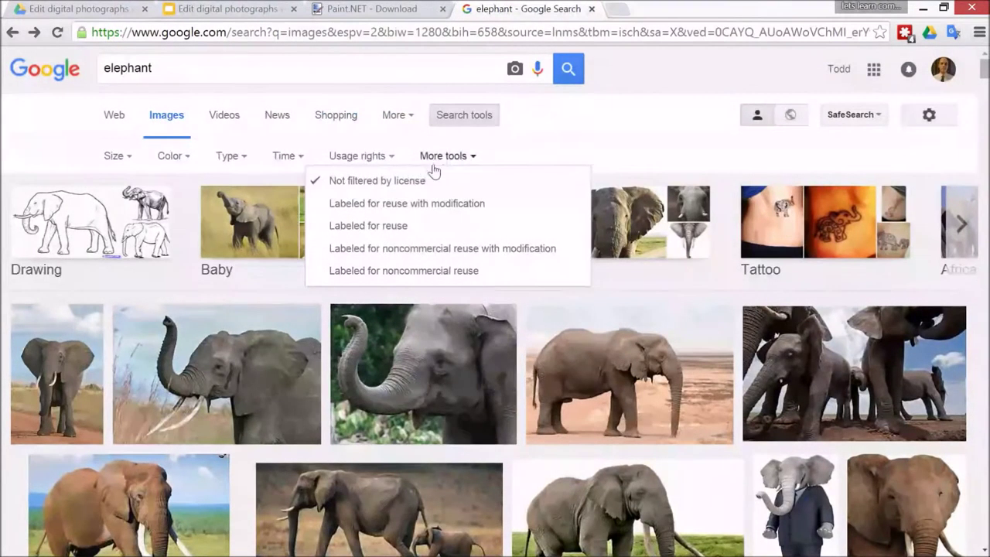
{"action": "left_click", "coordinate": [387, 158]}
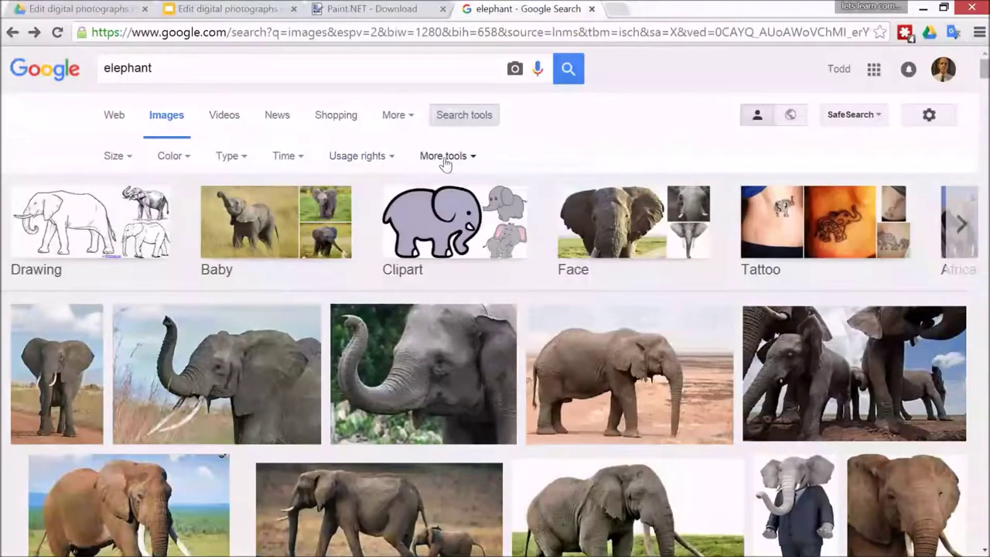
{"action": "left_click", "coordinate": [387, 157]}
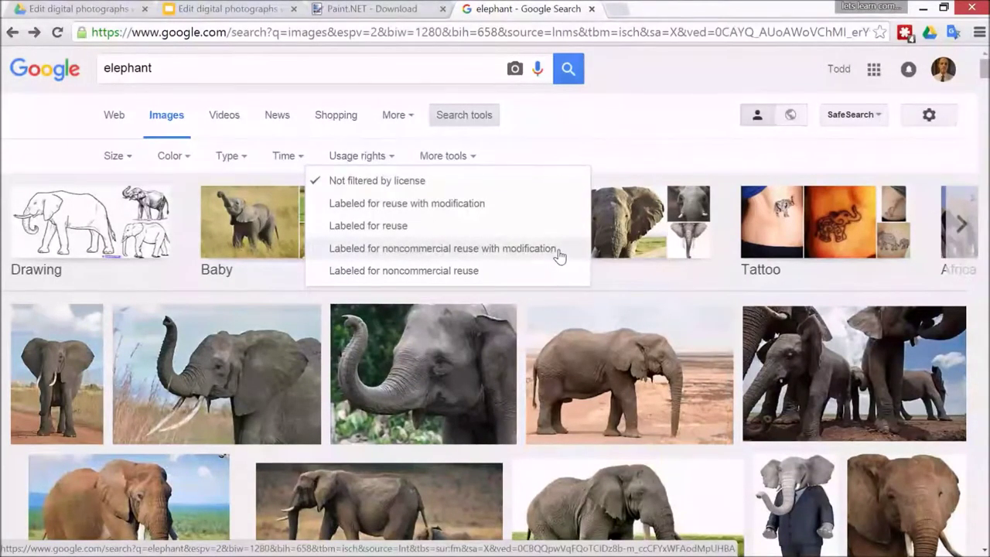
{"action": "left_click", "coordinate": [507, 248]}
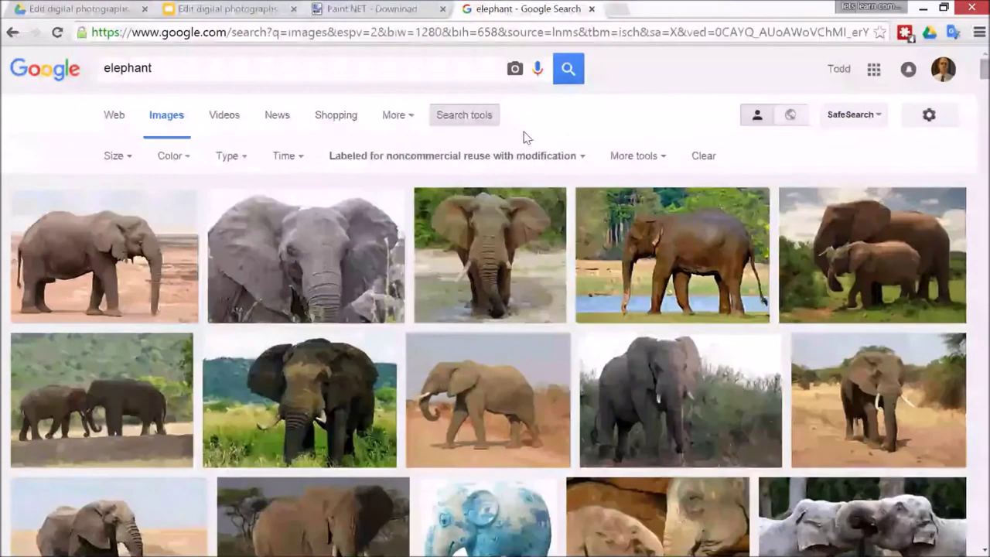
{"action": "key", "text": "ctrl+2"}
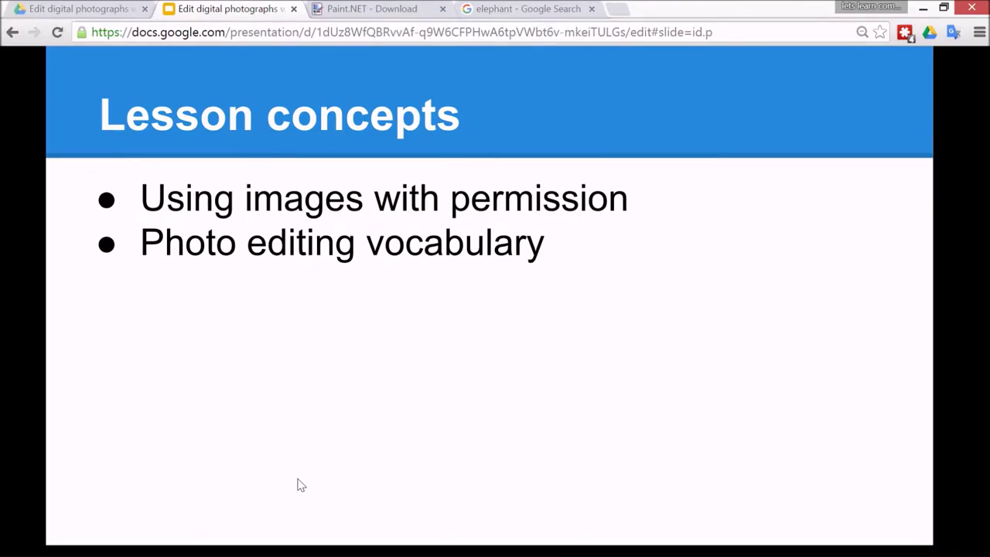
Advance to the Easy activities slide and bring up the blank Paint.NET canvas
{"action": "key", "text": "Right"}
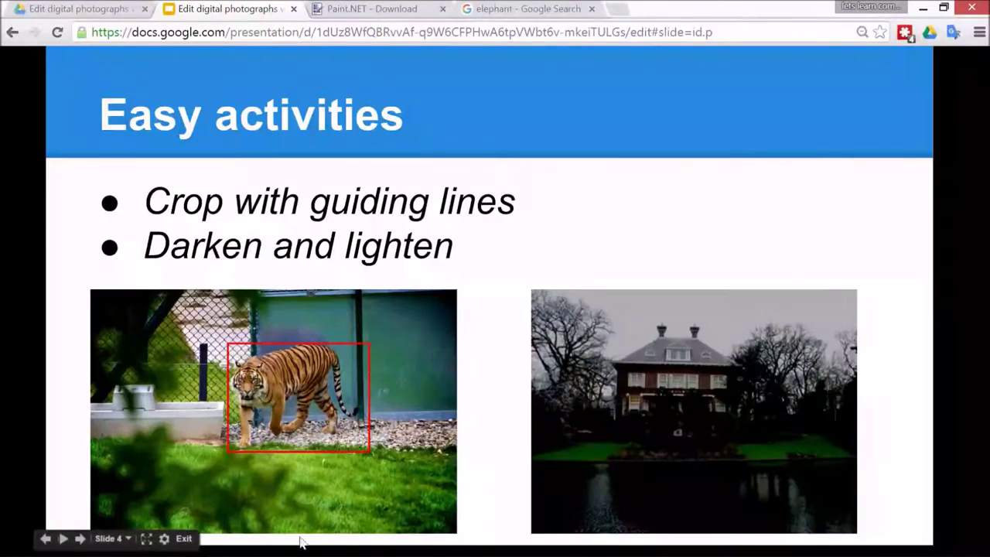
{"action": "left_click", "coordinate": [97, 544]}
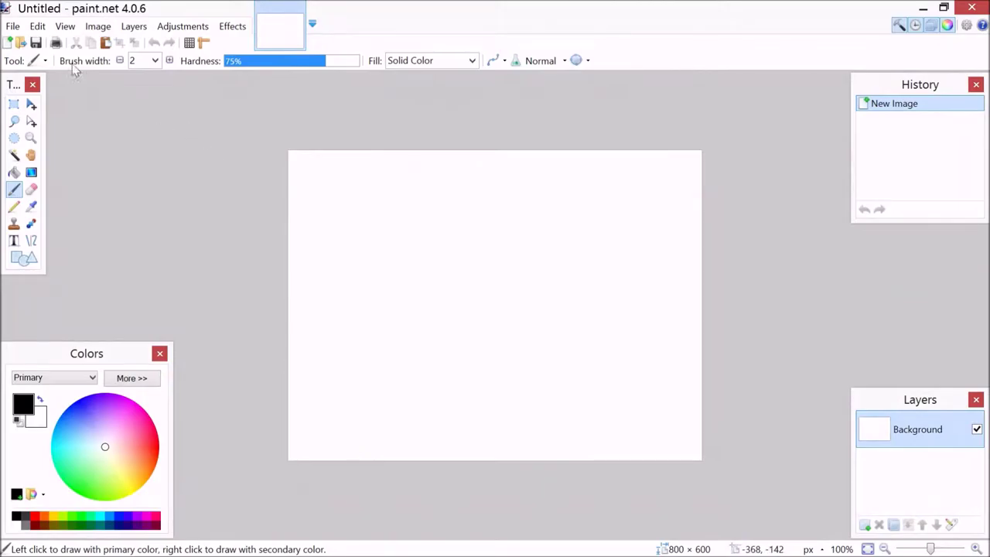
Open the 'crop this photo to only see the tiger' image
{"action": "left_click", "coordinate": [12, 27]}
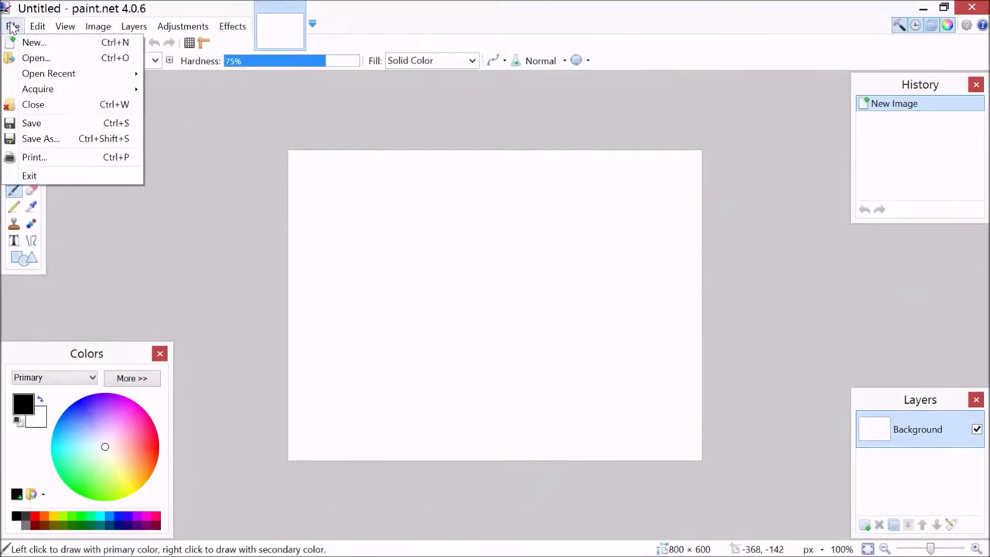
{"action": "left_click", "coordinate": [34, 58]}
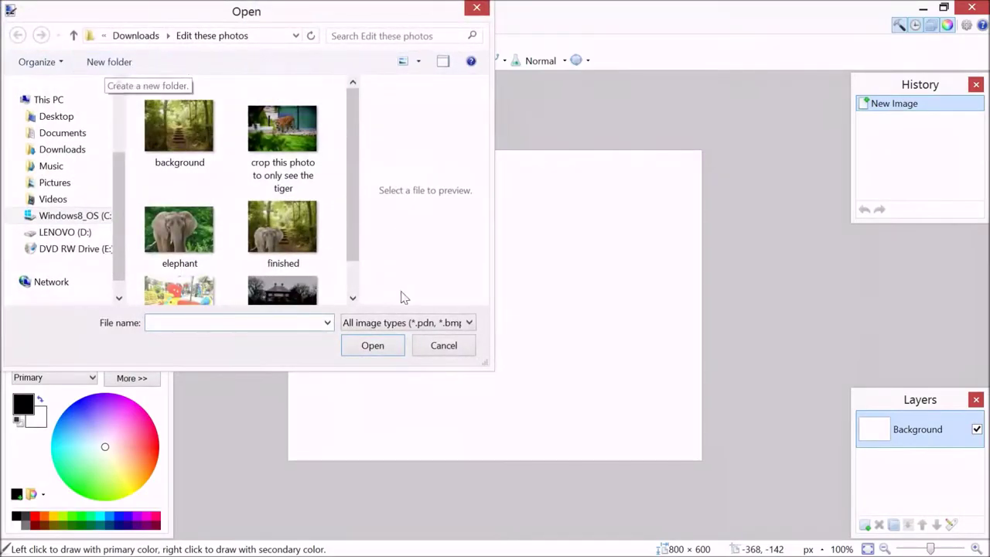
{"action": "left_click_drag", "start_coordinate": [490, 373], "coordinate": [670, 485]}
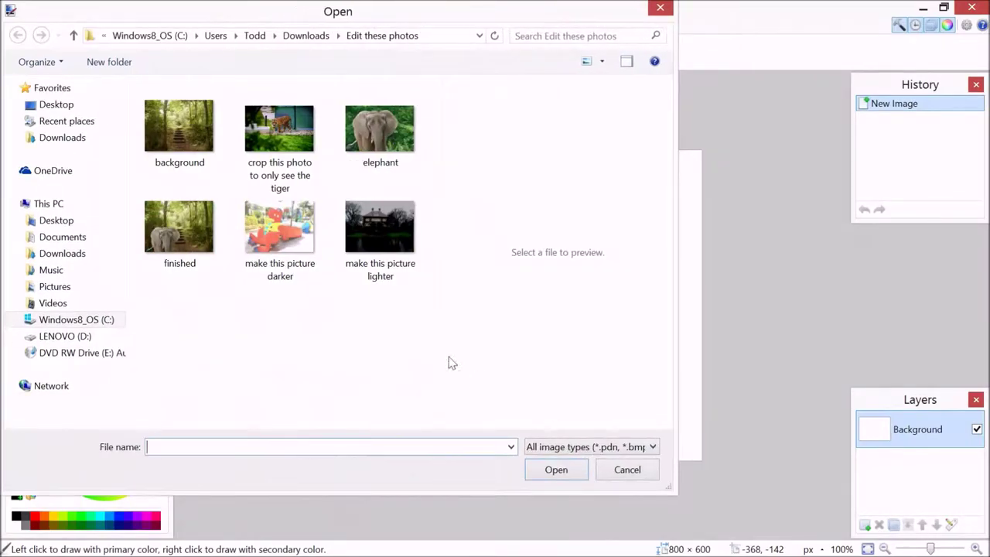
{"action": "left_click", "coordinate": [383, 228]}
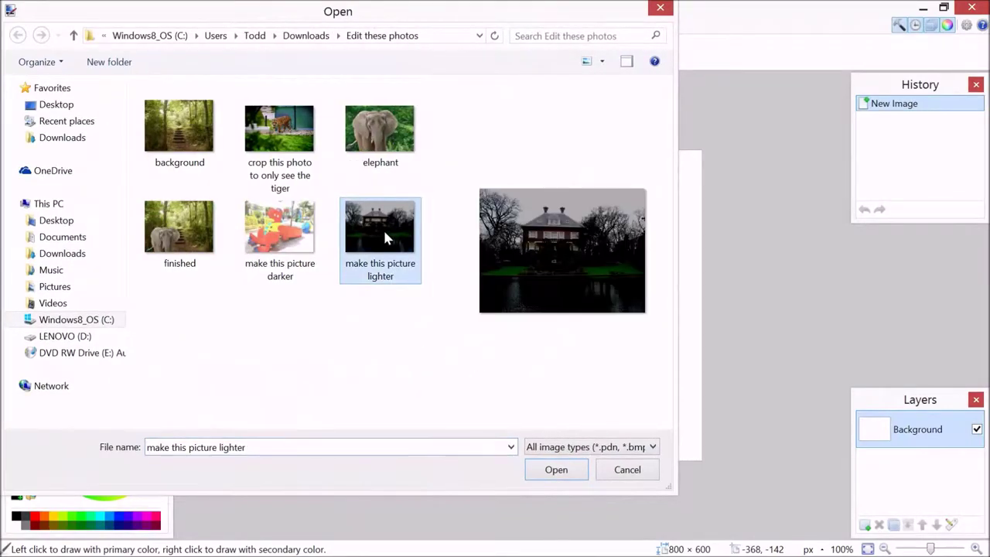
{"action": "left_click", "coordinate": [295, 141]}
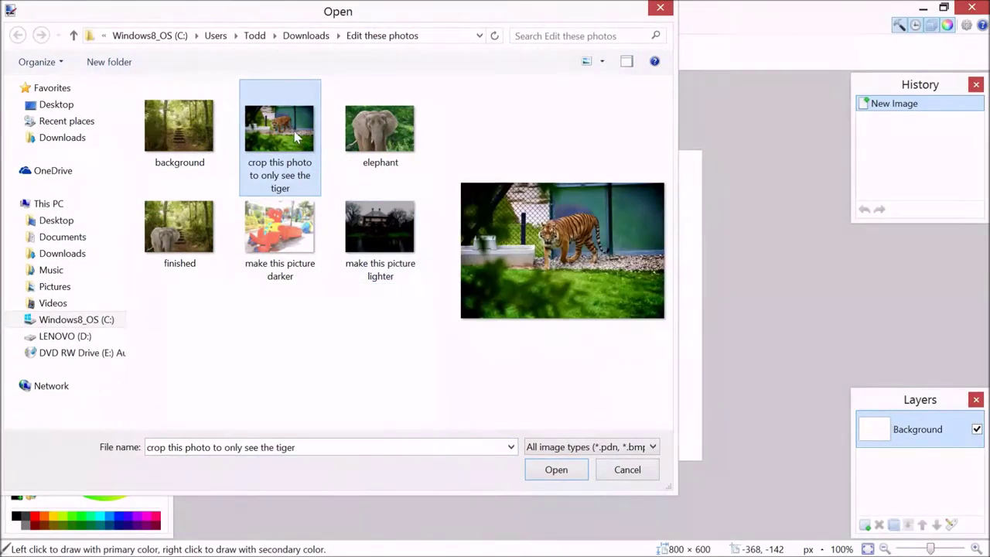
{"action": "double_click", "coordinate": [295, 136]}
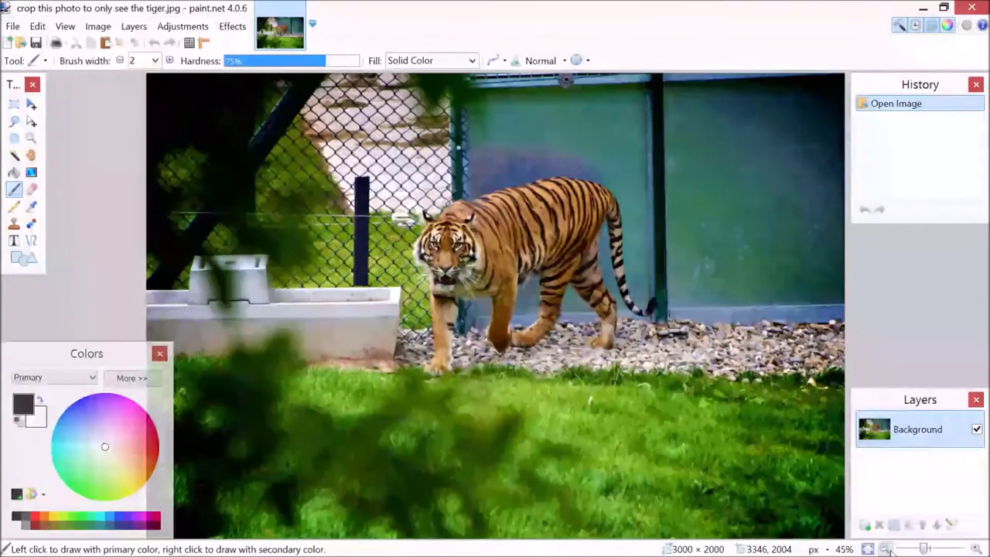
Crop the tiger photo to a rectangle around the tiger, giving 1252 × 949
{"action": "left_click", "coordinate": [886, 549]}
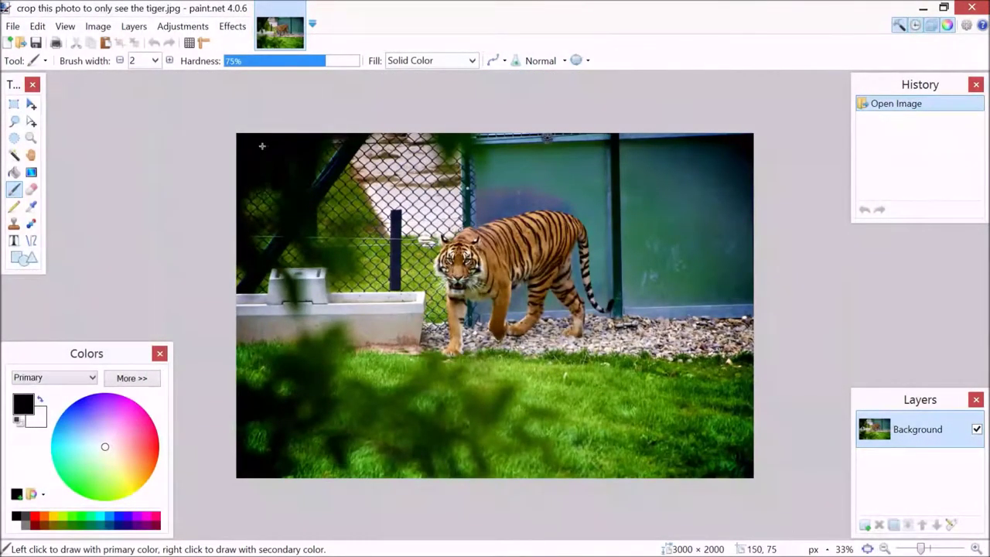
{"action": "left_click", "coordinate": [16, 105]}
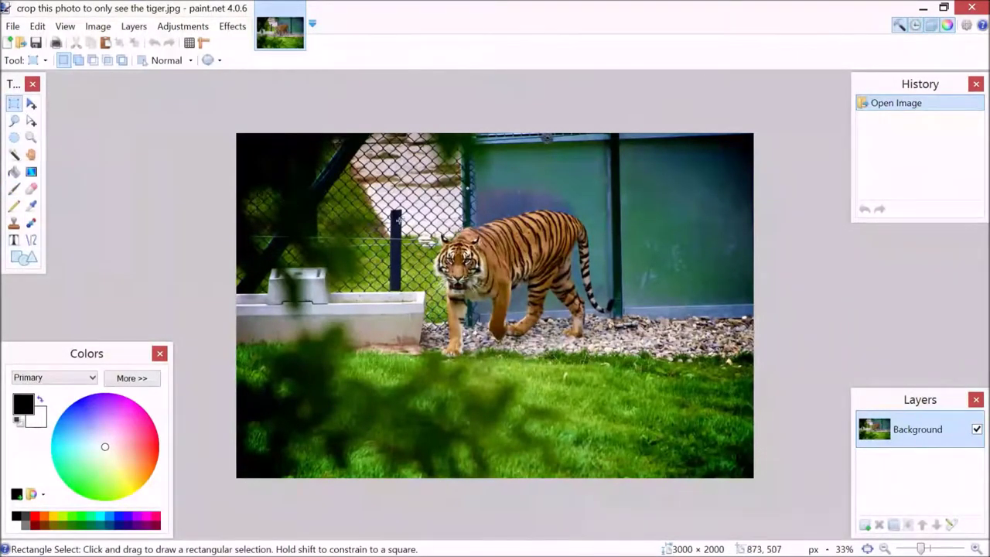
{"action": "left_click_drag", "start_coordinate": [421, 201], "coordinate": [638, 364]}
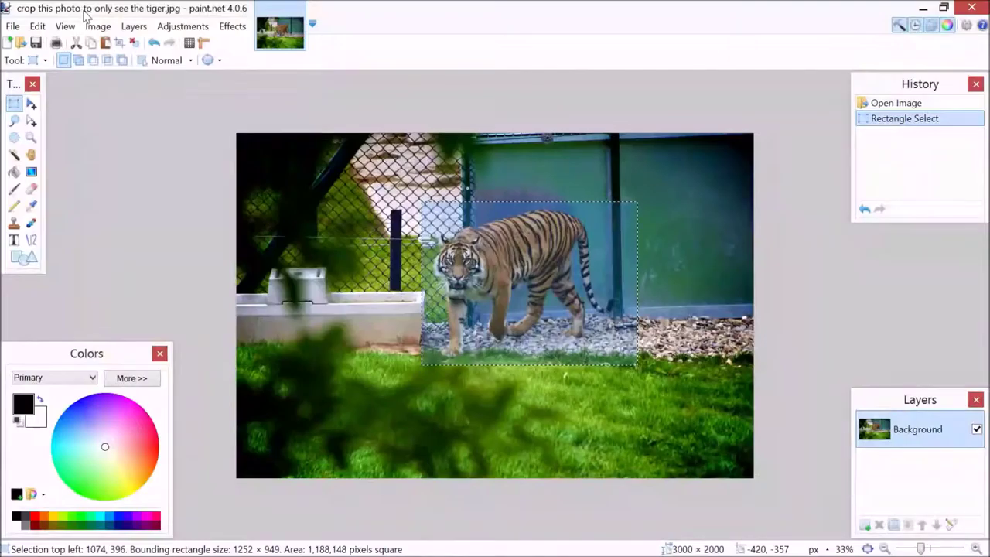
{"action": "left_click", "coordinate": [109, 27]}
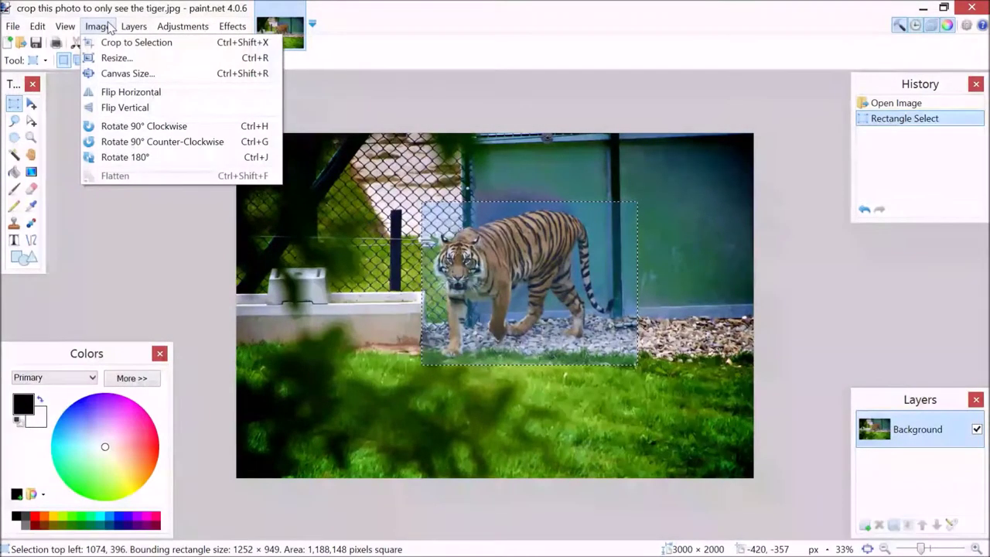
{"action": "left_click", "coordinate": [178, 43]}
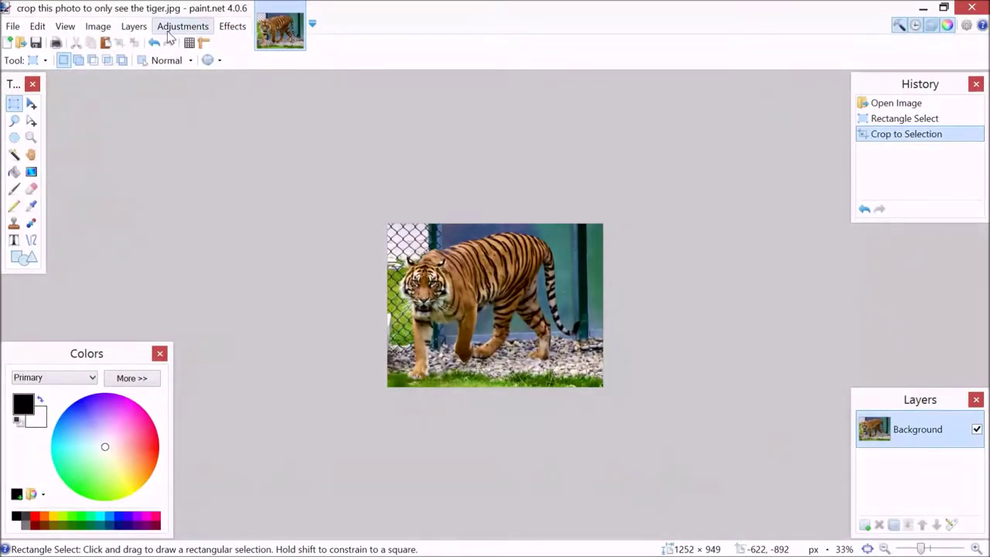
{"action": "left_click", "coordinate": [13, 26]}
Open the 'make this picture lighter' house photo
{"action": "left_click", "coordinate": [32, 59]}
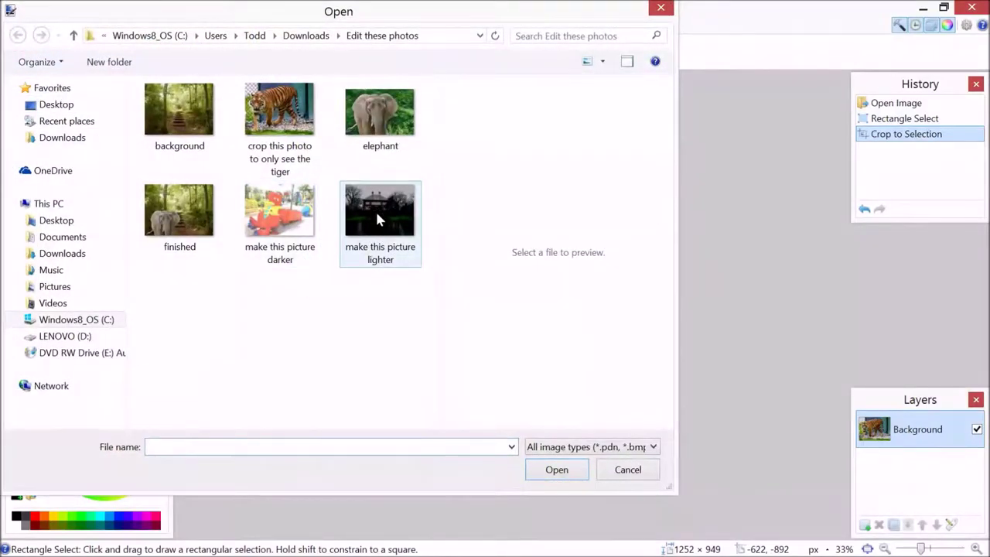
{"action": "double_click", "coordinate": [380, 213]}
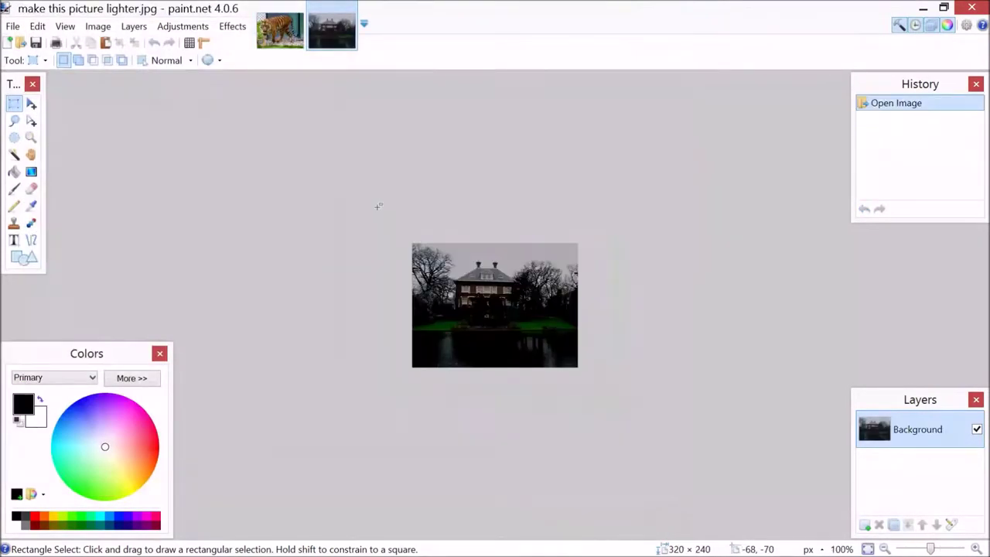
{"action": "left_click", "coordinate": [976, 548]}
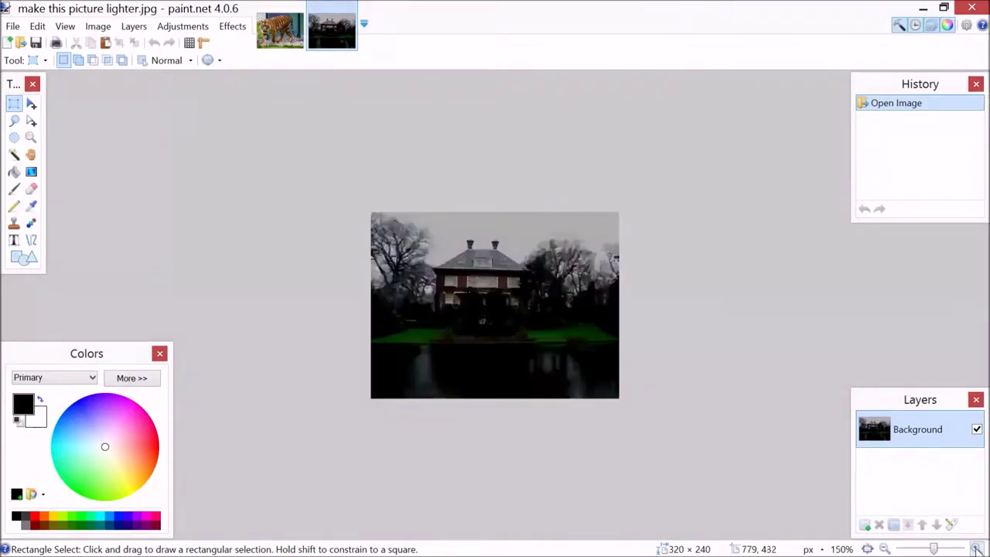
{"action": "left_click", "coordinate": [976, 549]}
{"action": "left_click", "coordinate": [976, 549]}
{"action": "left_click", "coordinate": [976, 549]}
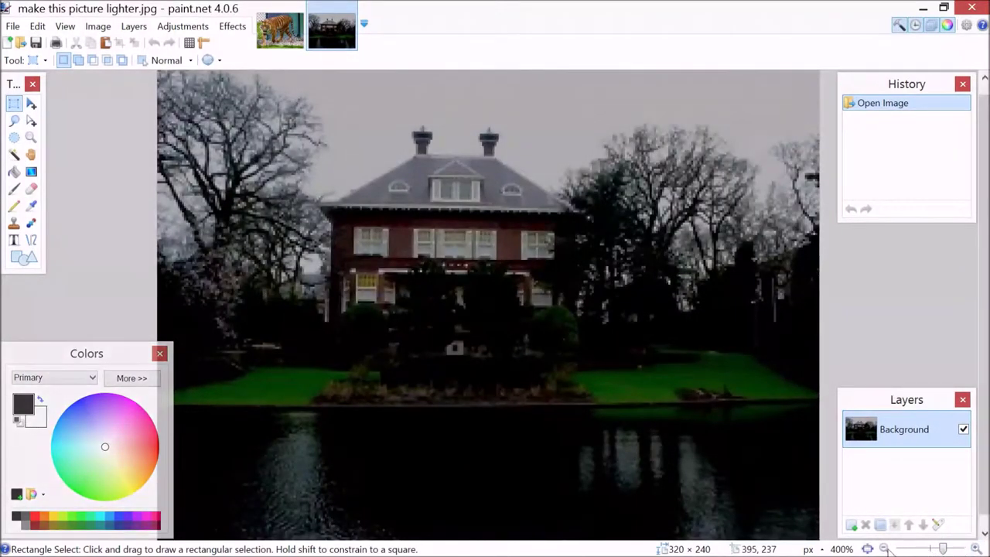
{"action": "left_click", "coordinate": [886, 548]}
{"action": "left_click", "coordinate": [886, 548]}
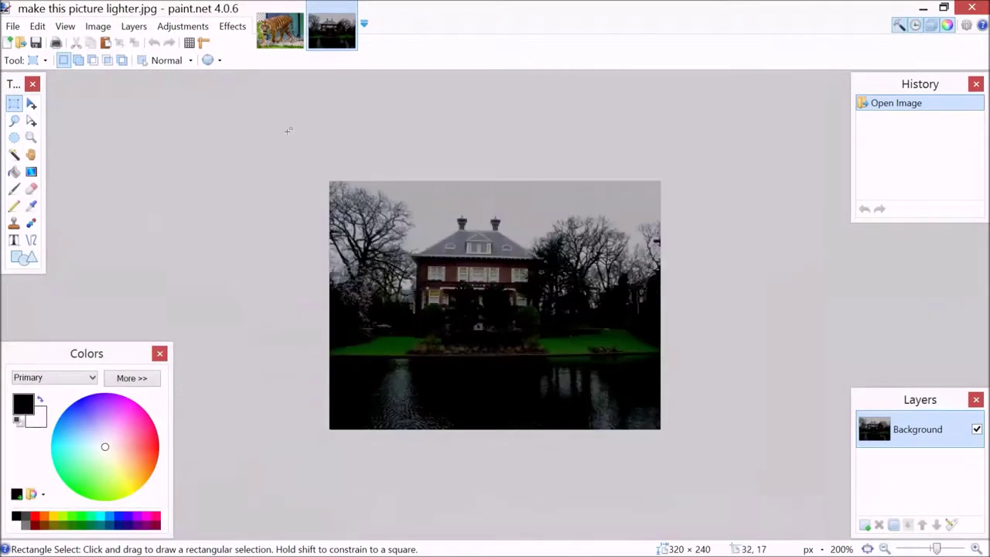
Apply Brightness/Contrast to the house photo with brightness 53 and contrast 28
{"action": "left_click", "coordinate": [168, 28]}
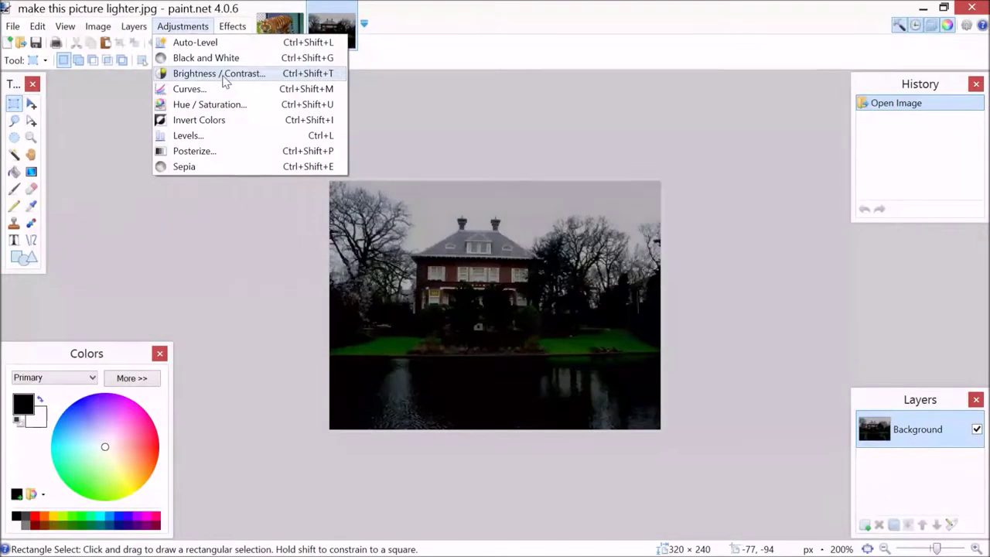
{"action": "left_click", "coordinate": [266, 75]}
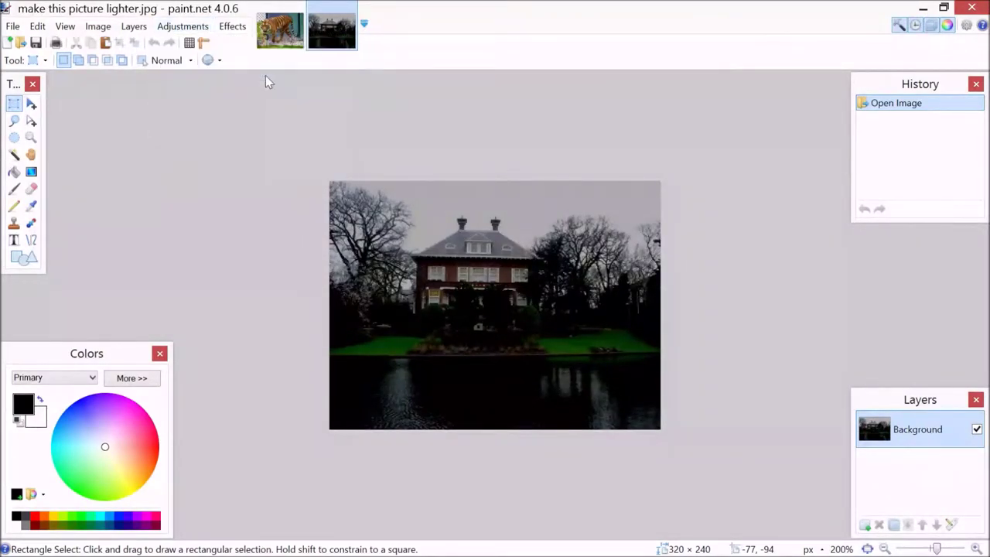
{"action": "left_click_drag", "start_coordinate": [442, 222], "coordinate": [145, 103]}
{"action": "left_click_drag", "start_coordinate": [160, 140], "coordinate": [199, 144]}
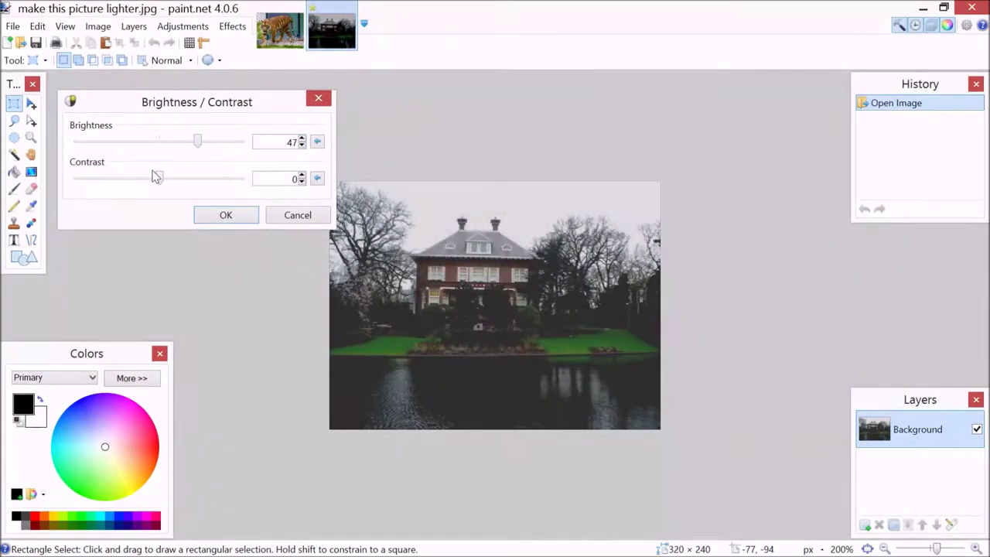
{"action": "left_click_drag", "start_coordinate": [160, 178], "coordinate": [182, 178]}
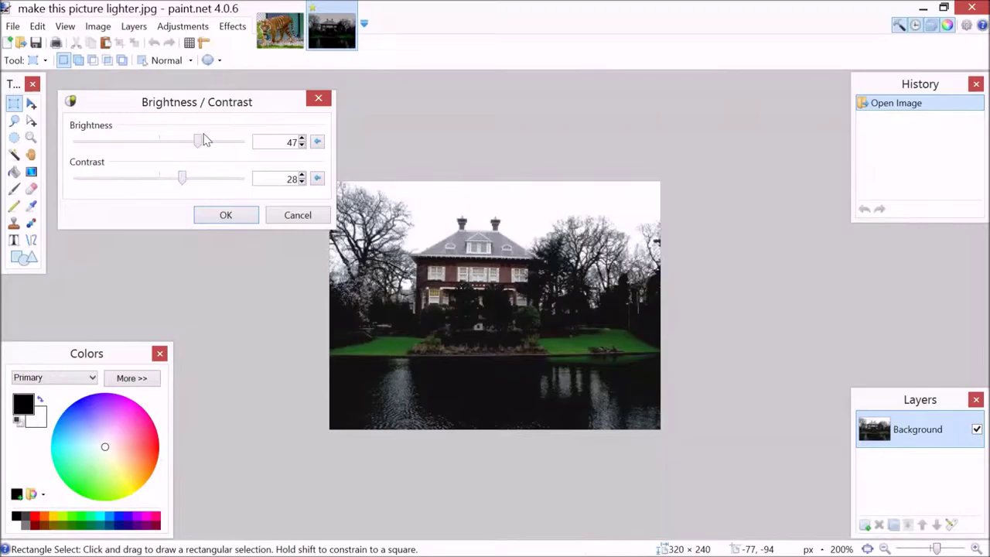
{"action": "mouse_move", "coordinate": [200, 142]}
{"action": "left_mouse_down"}
{"action": "mouse_move", "coordinate": [214, 144]}
{"action": "mouse_move", "coordinate": [206, 148]}
{"action": "left_mouse_up"}
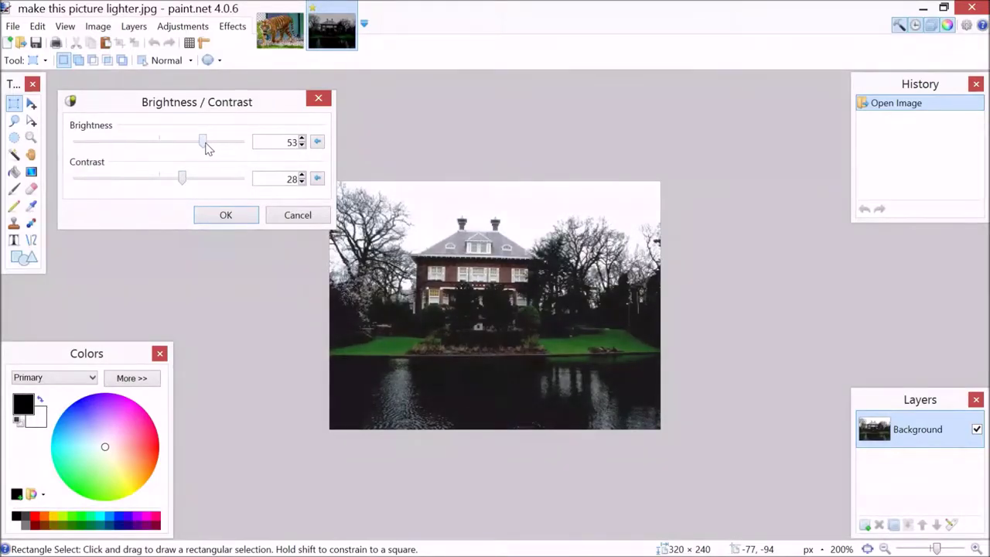
{"action": "left_click", "coordinate": [225, 215]}
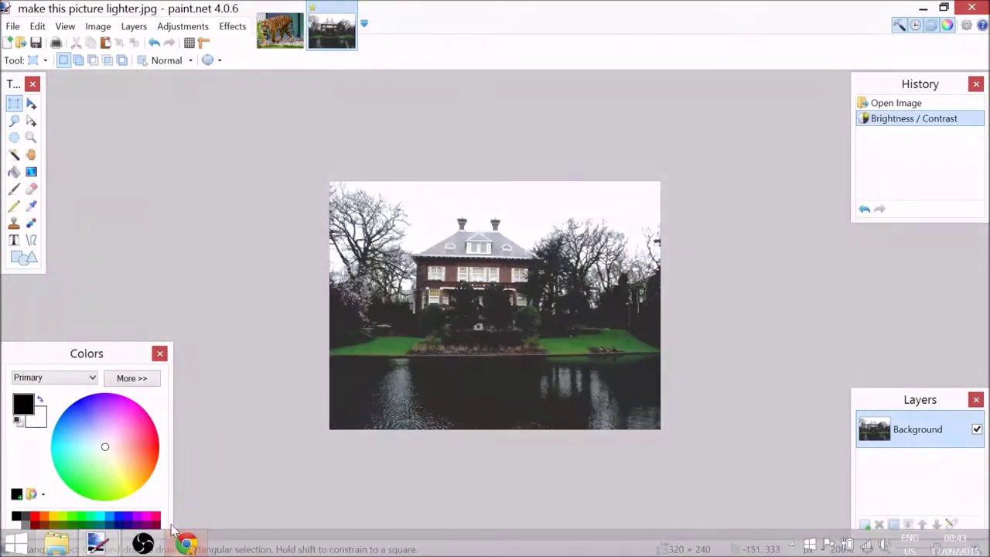
{"action": "mouse_move", "coordinate": [73, 546]}
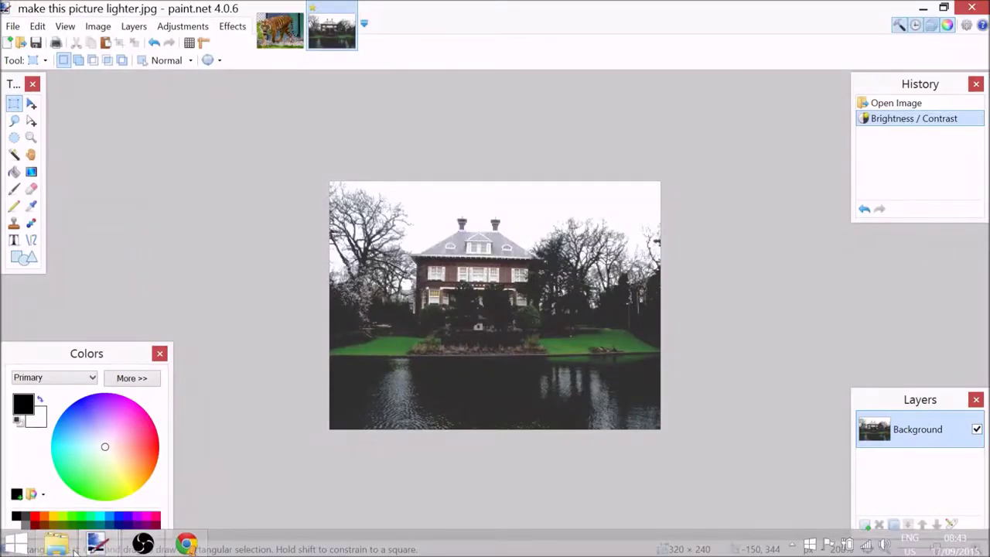
Open the Photo editing template doc and click into its Before and After editing cells
{"action": "left_click", "coordinate": [186, 546]}
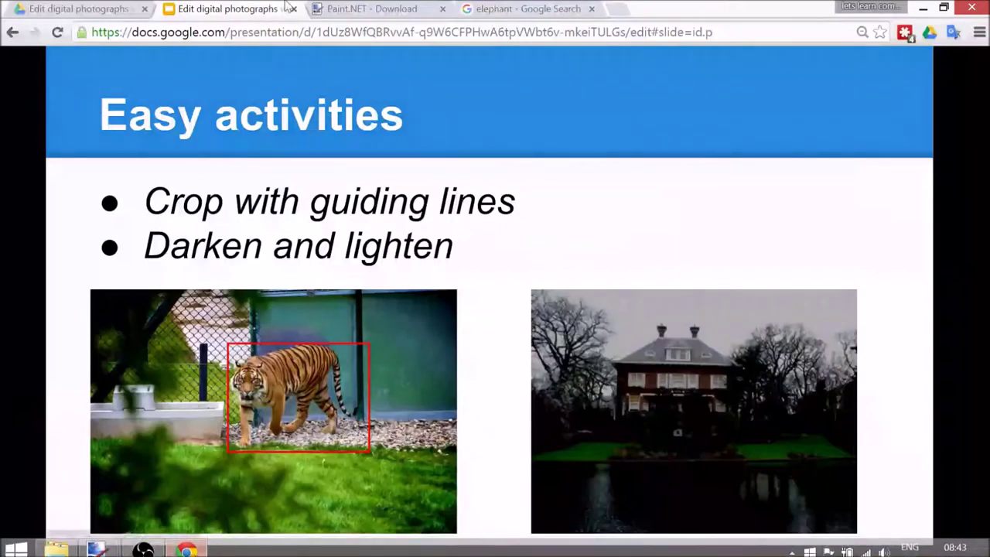
{"action": "left_click", "coordinate": [108, 7]}
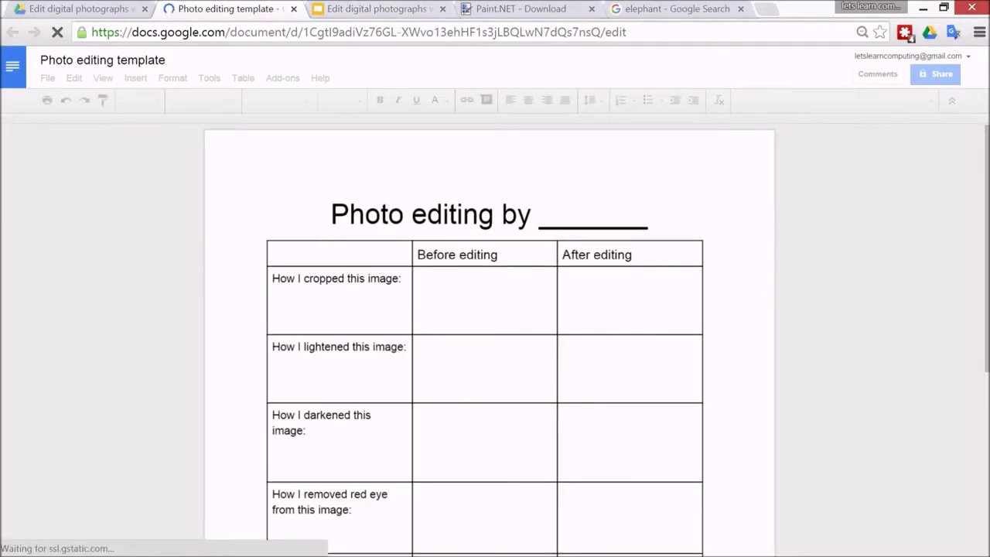
{"action": "left_click", "coordinate": [418, 279]}
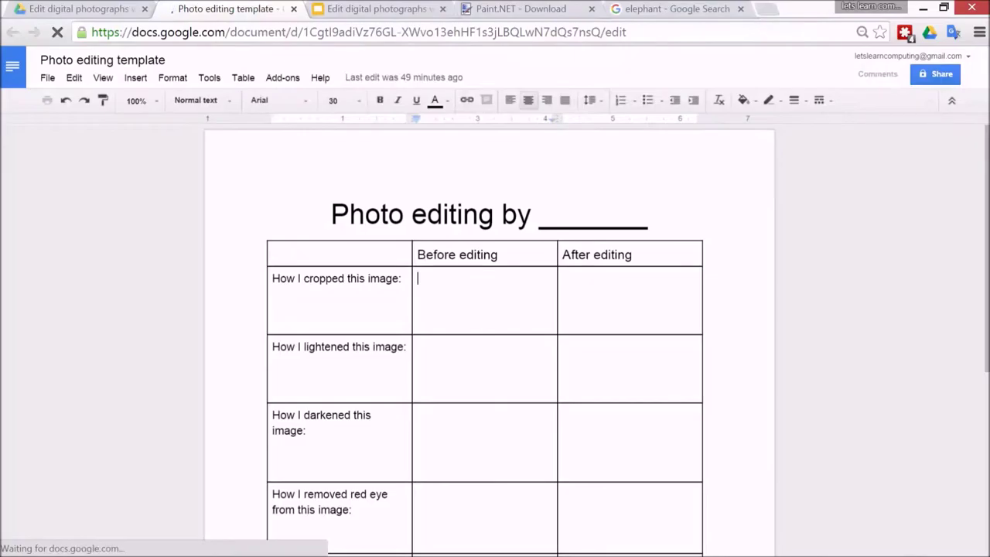
{"action": "left_click", "coordinate": [564, 279]}
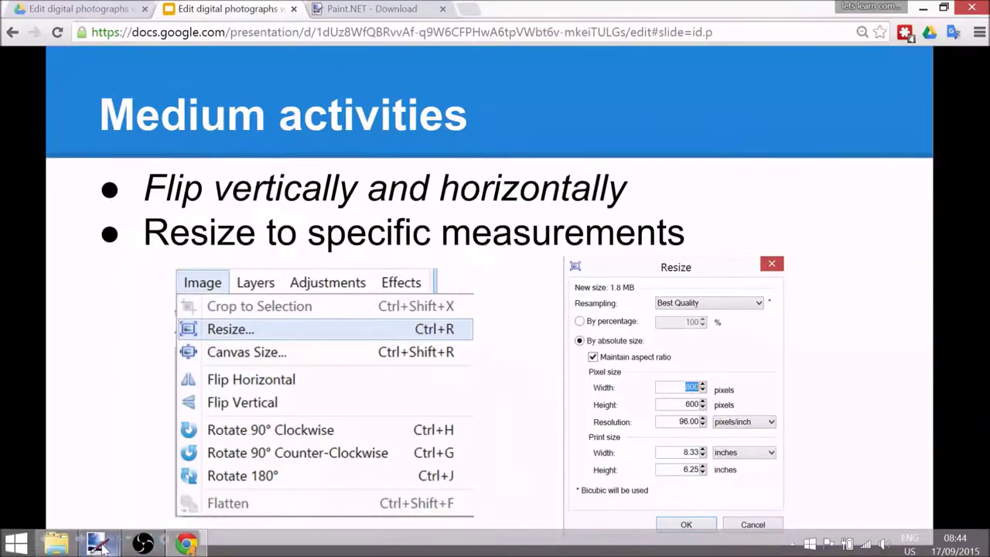
Display the Medium activities slide on flipping and resizing photos
{"action": "mouse_move", "coordinate": [102, 546]}
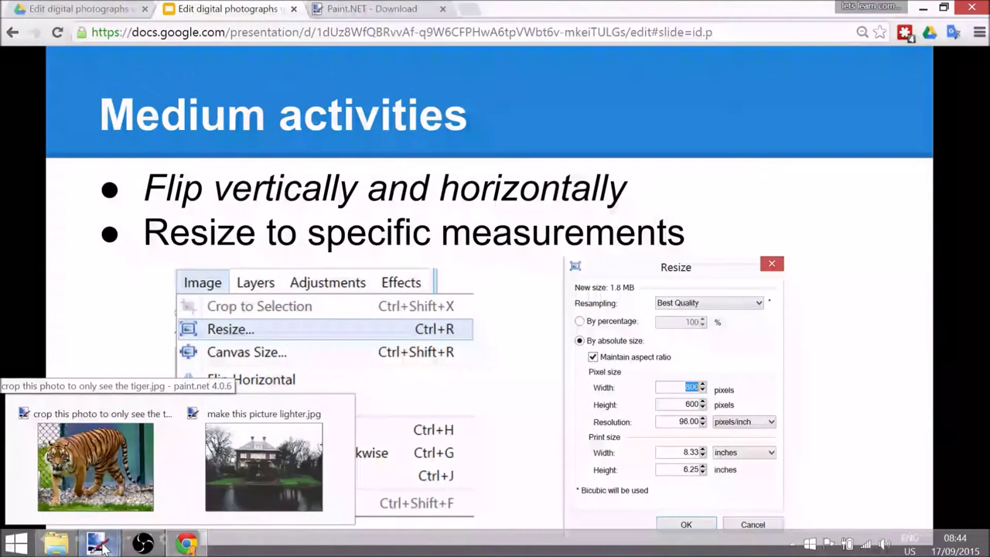
Flip the tiger photo horizontally
{"action": "left_click", "coordinate": [95, 464]}
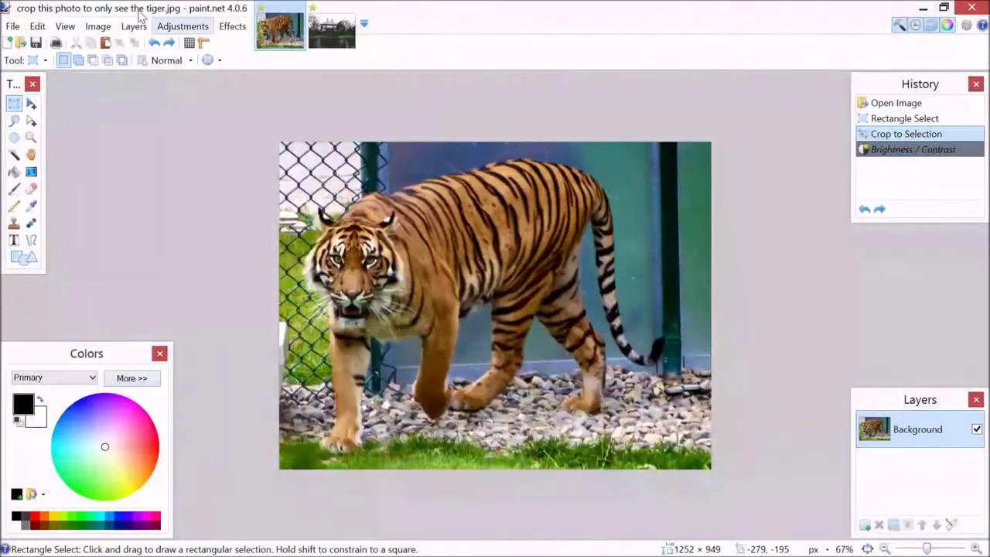
{"action": "left_click", "coordinate": [108, 26]}
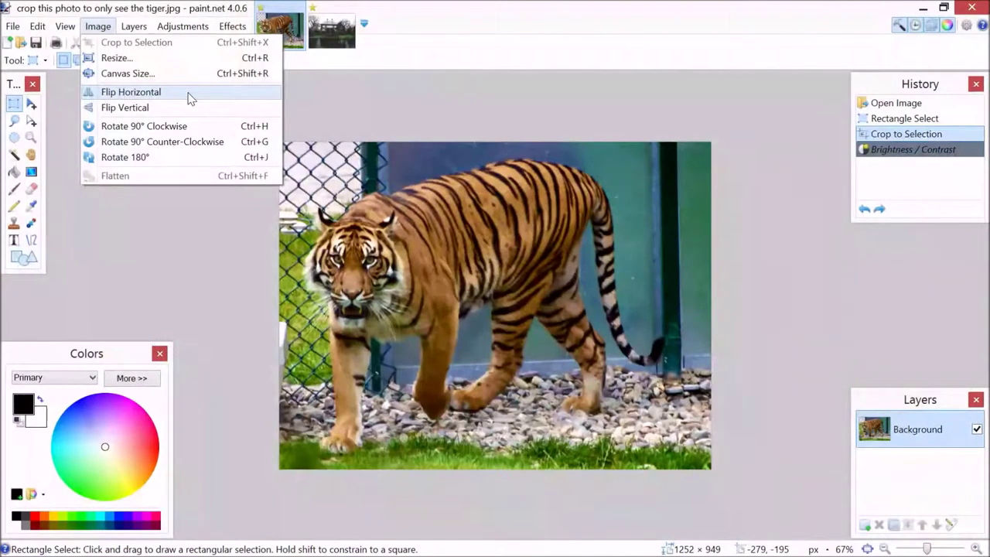
{"action": "left_click", "coordinate": [185, 98]}
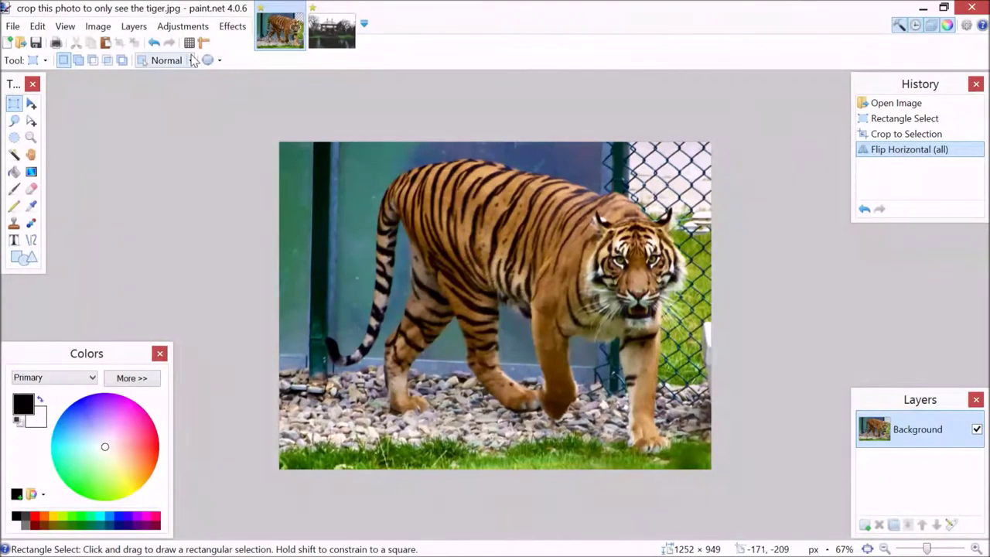
Resize the tiger photo to 800 pixels wide, giving 800 × 606
{"action": "left_click", "coordinate": [92, 31]}
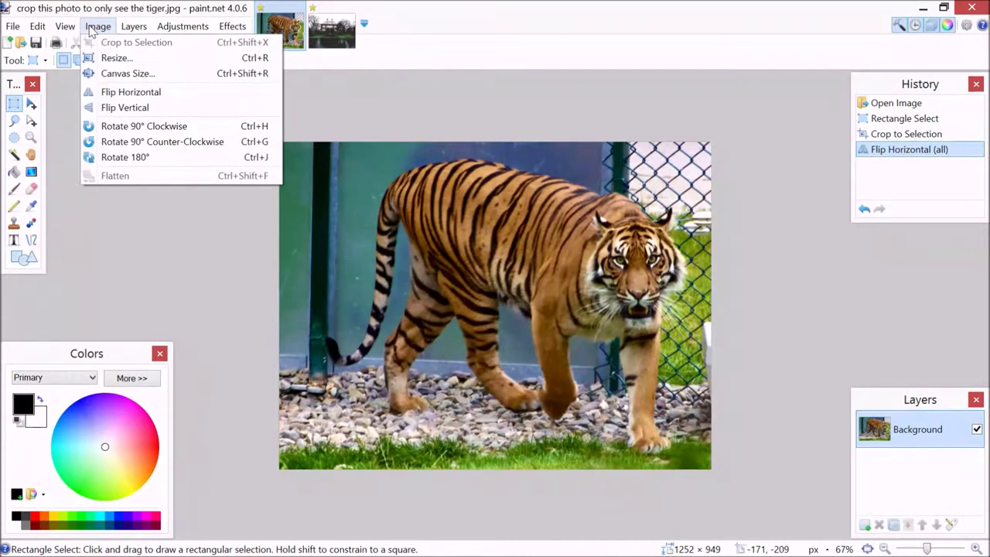
{"action": "left_click", "coordinate": [139, 58]}
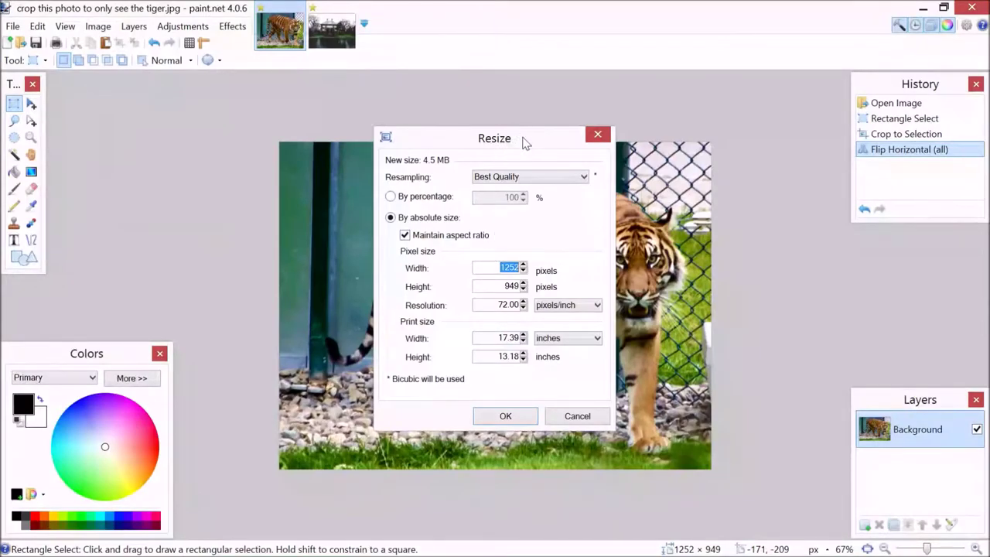
{"action": "left_click_drag", "start_coordinate": [524, 143], "coordinate": [194, 106]}
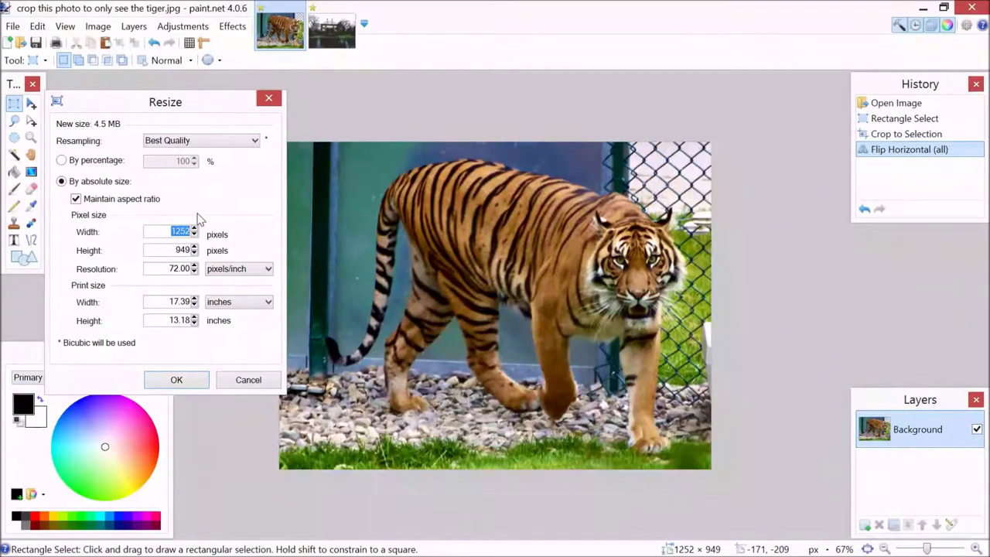
{"action": "type", "text": "800"}
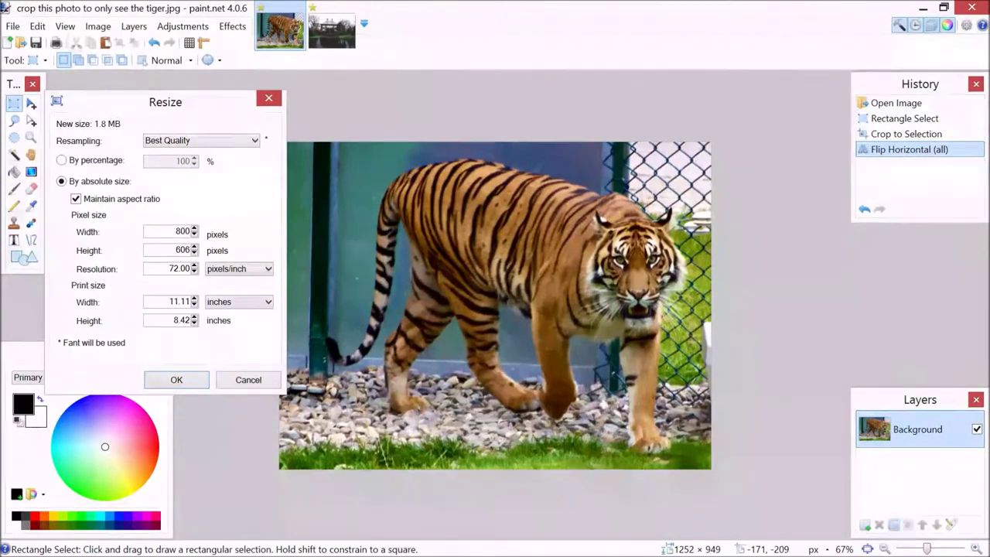
{"action": "left_click", "coordinate": [177, 380]}
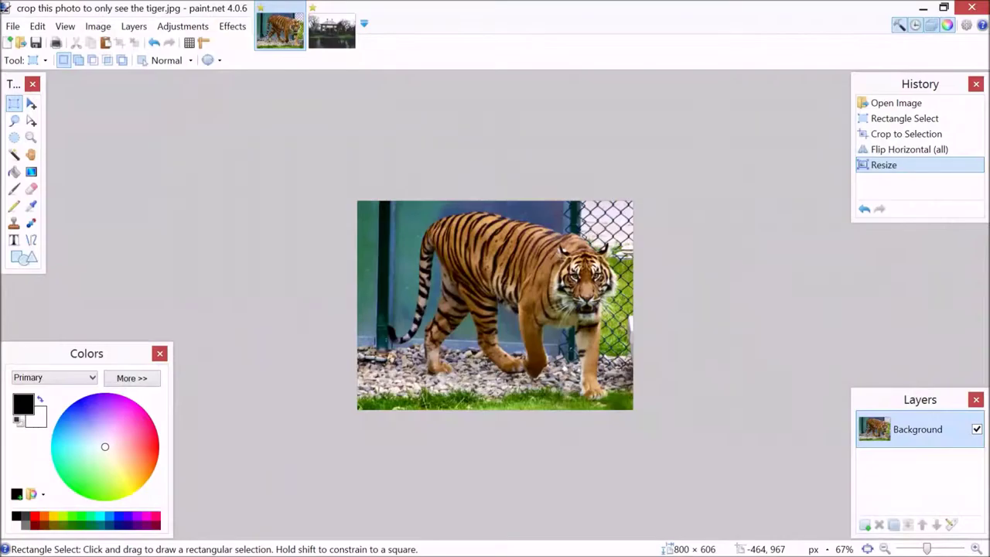
{"action": "key", "text": "alt+Tab"}
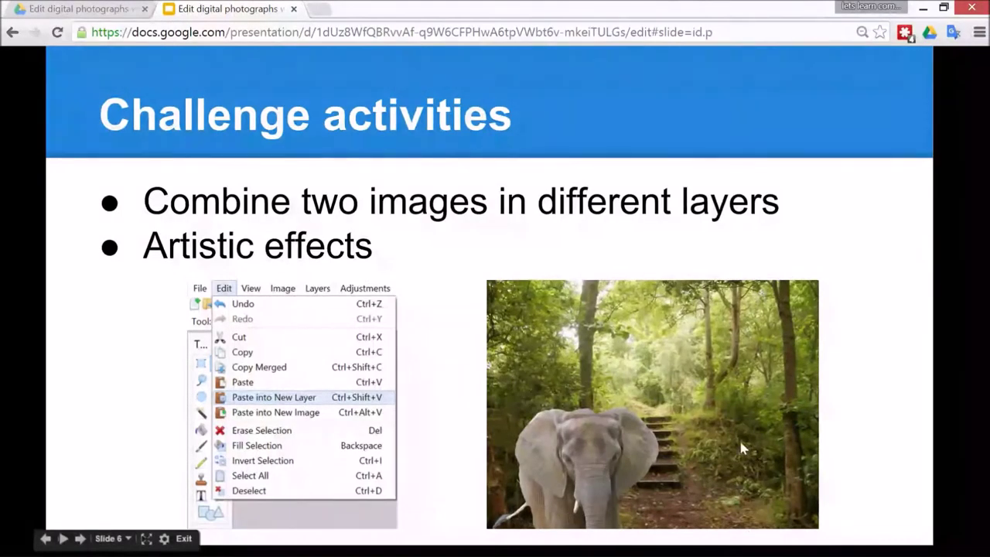
Bring Paint.NET back to the front, showing a new blank 800 × 600 image
{"action": "mouse_move", "coordinate": [126, 540]}
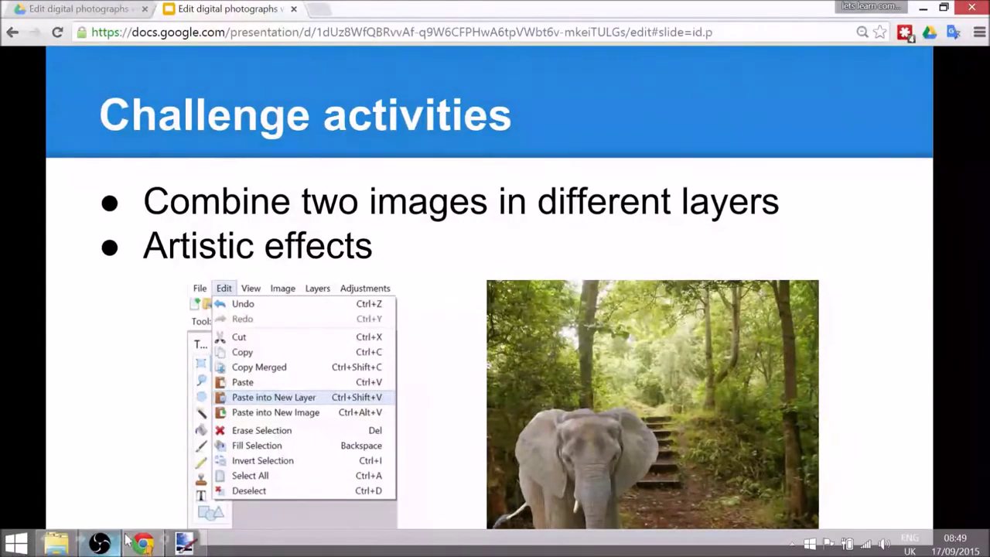
{"action": "left_click", "coordinate": [183, 543]}
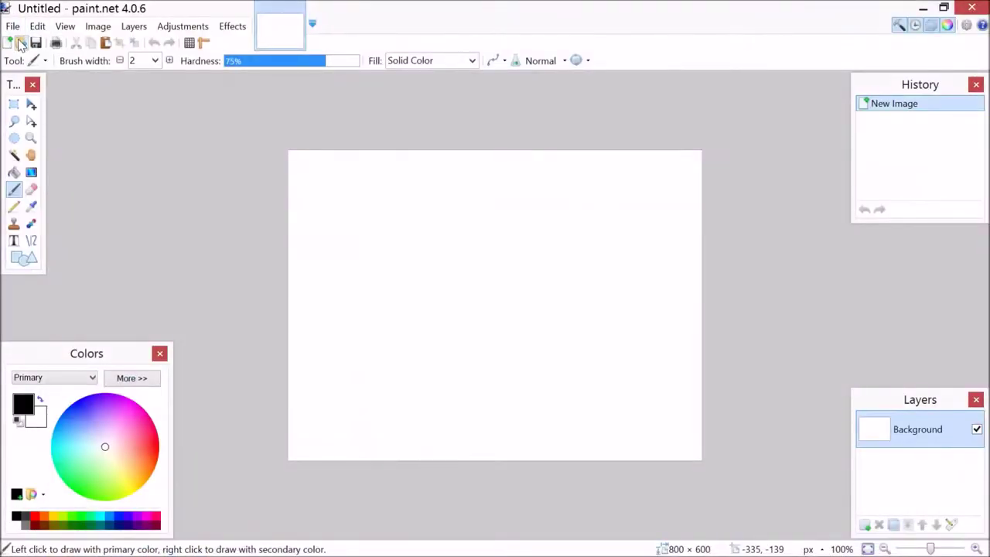
Open background.JPG and elephant.jpg as two separate images in Paint.NET
{"action": "left_click", "coordinate": [20, 43]}
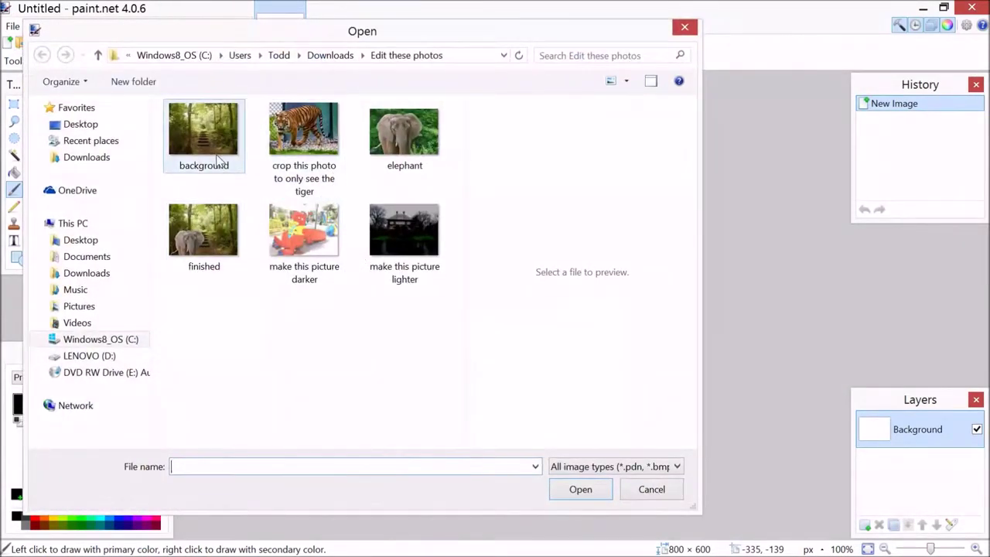
{"action": "double_click", "coordinate": [219, 160]}
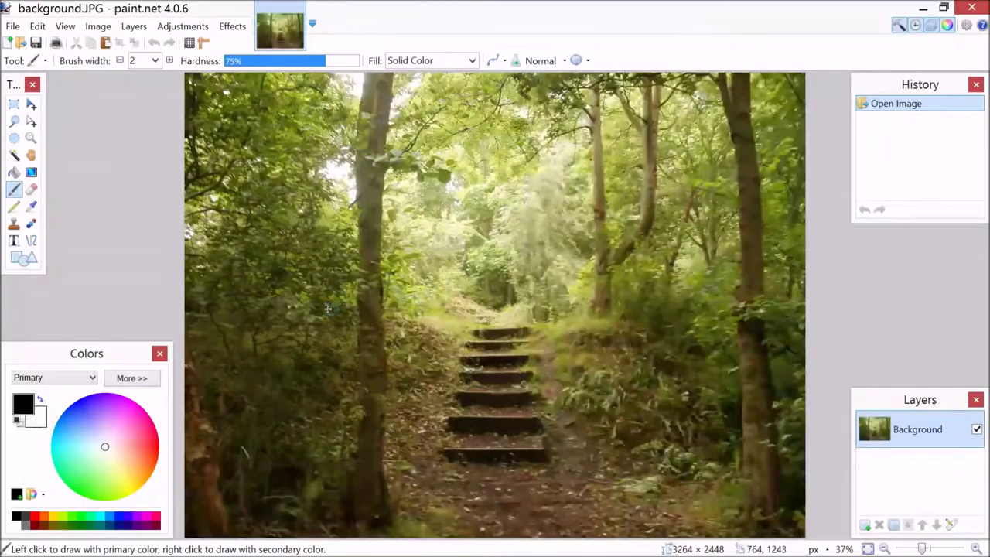
{"action": "left_click", "coordinate": [13, 26]}
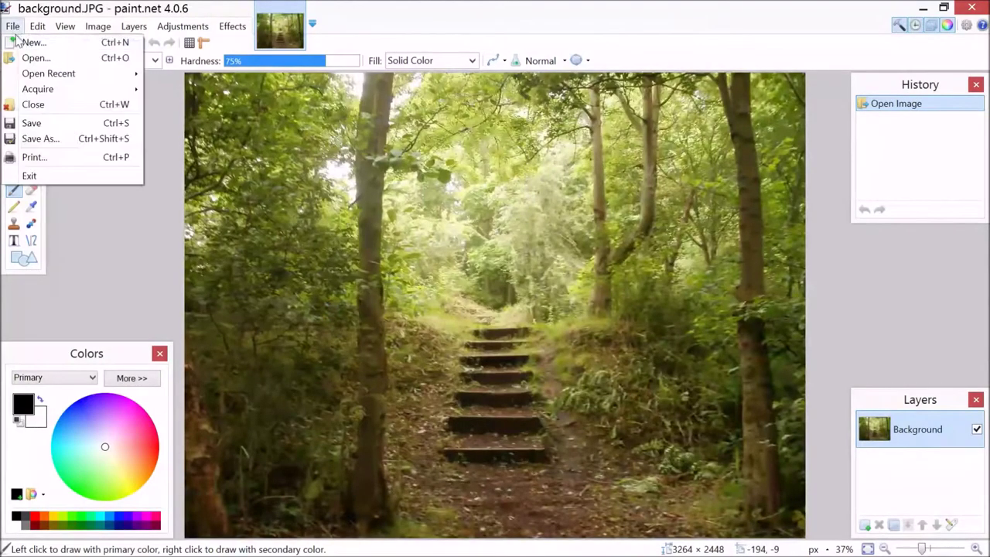
{"action": "left_click", "coordinate": [37, 59]}
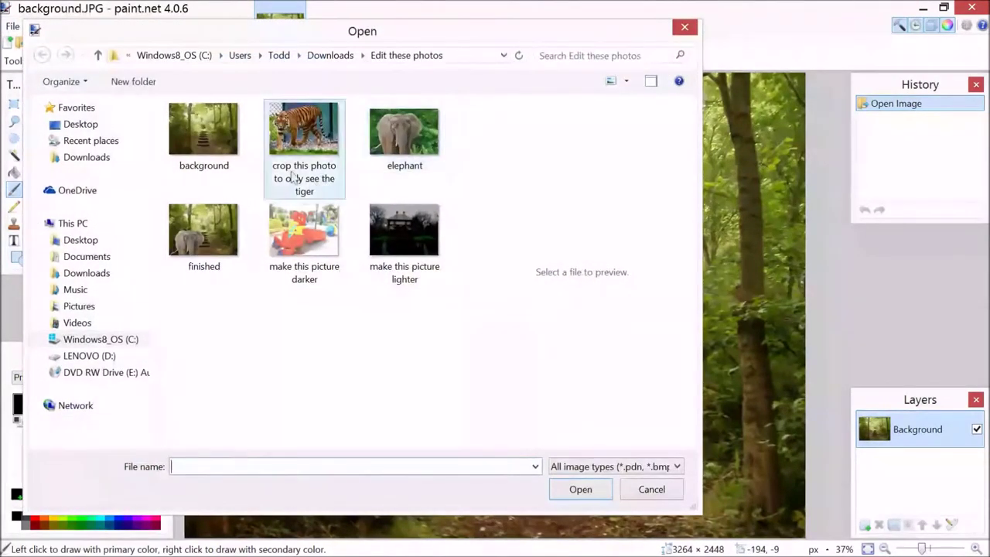
{"action": "double_click", "coordinate": [405, 133]}
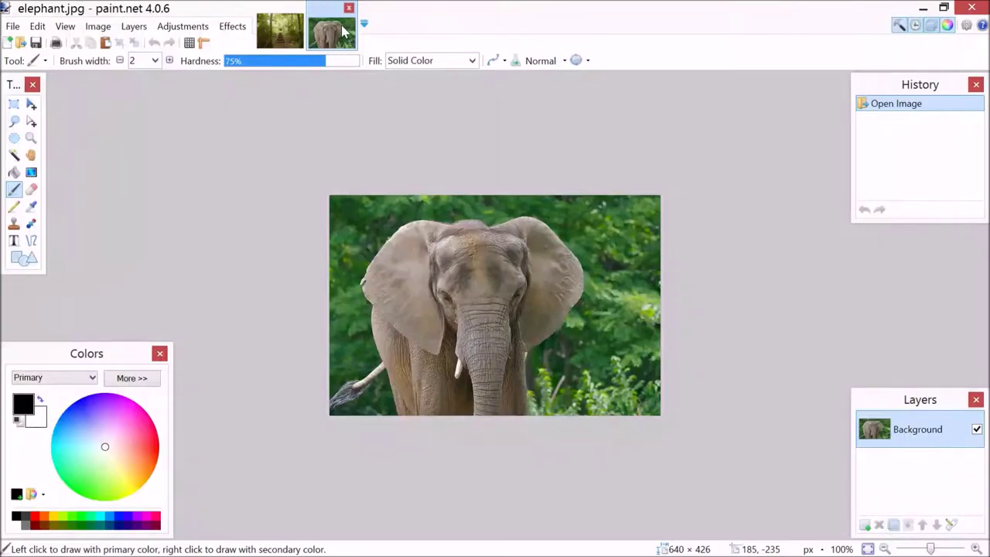
Select a 505 × 388 rectangle around the elephant in the photo
{"action": "left_click", "coordinate": [19, 106]}
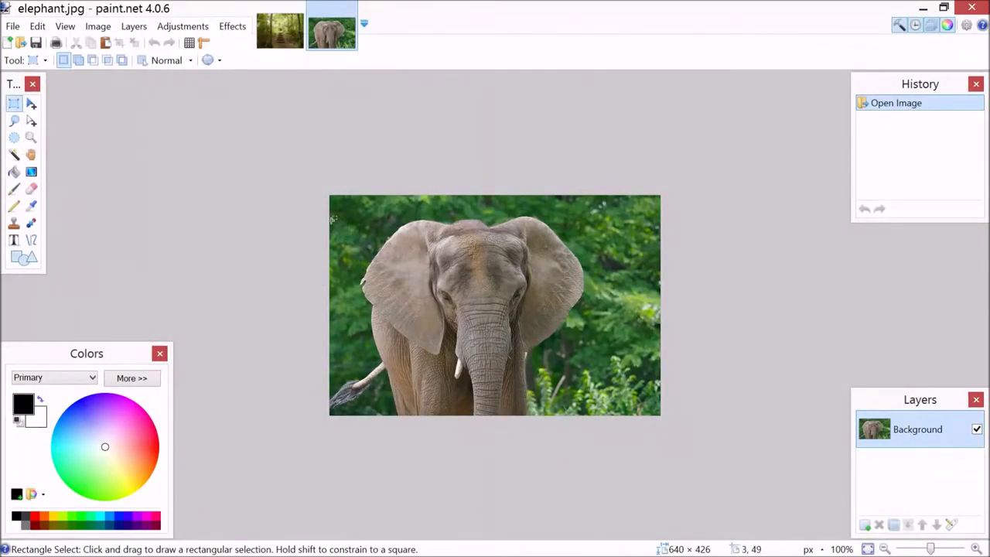
{"action": "left_click_drag", "start_coordinate": [329, 215], "coordinate": [591, 443]}
{"action": "left_click", "coordinate": [37, 26]}
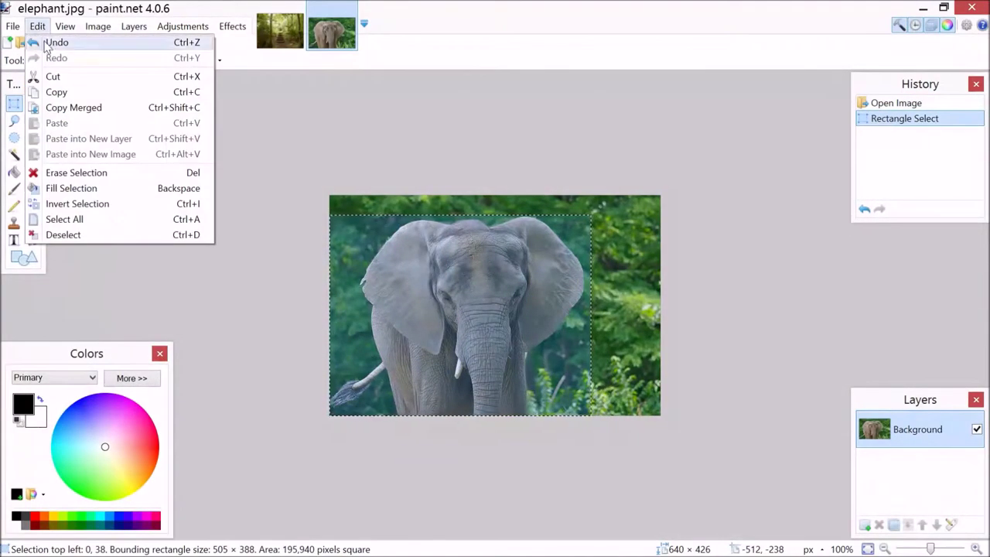
{"action": "left_click", "coordinate": [38, 24]}
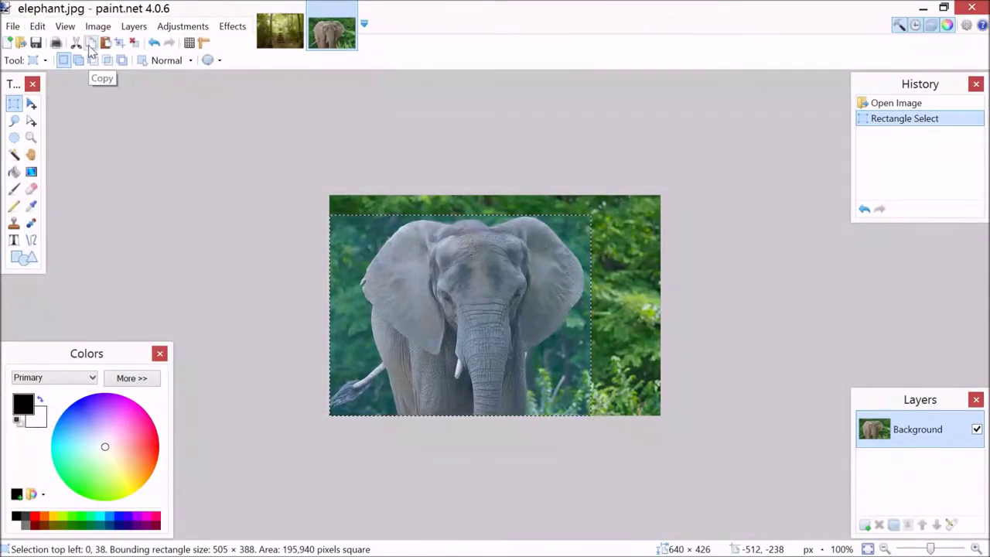
Copy the elephant selection and switch to the background.JPG image
{"action": "key", "text": "super+plus"}
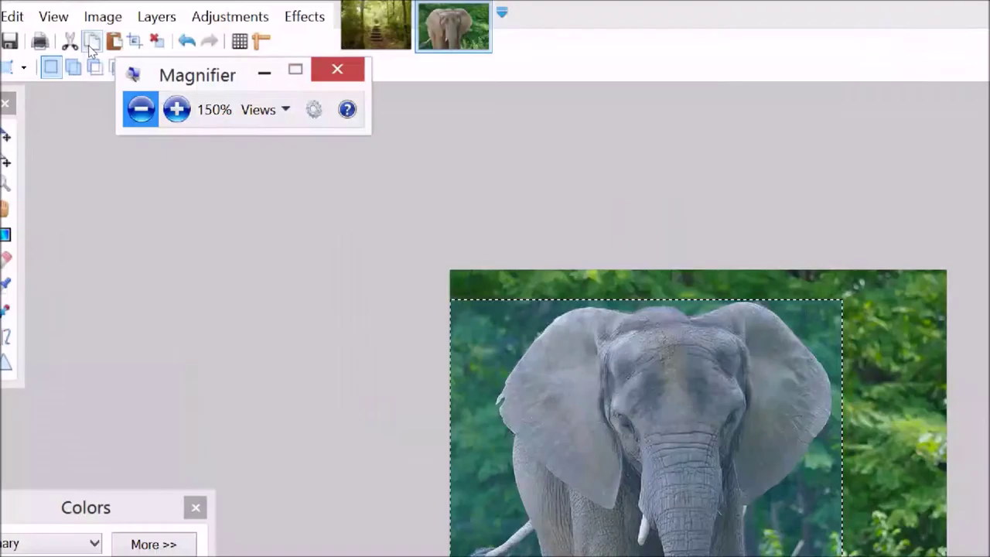
{"action": "key", "text": "super+plus"}
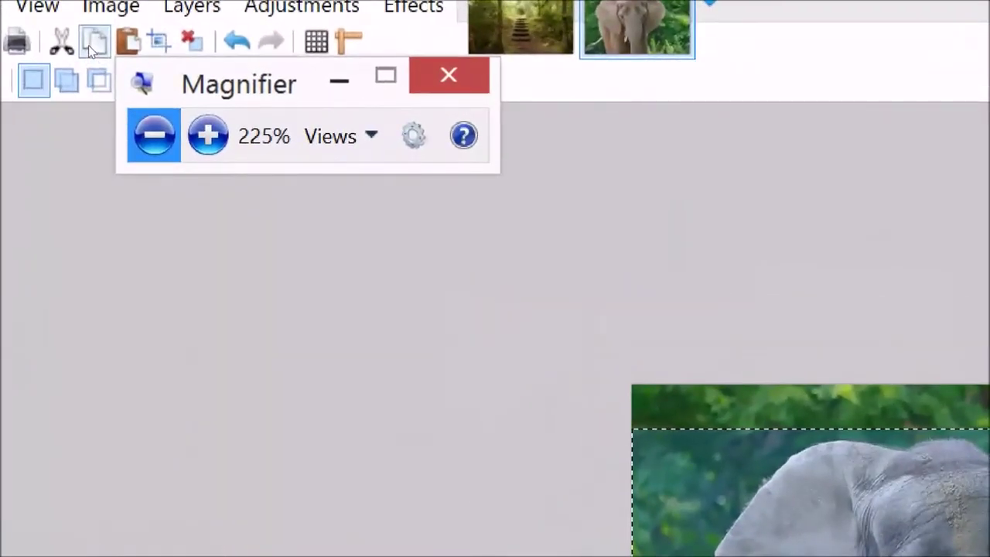
{"action": "key", "text": "super+minus"}
{"action": "key", "text": "super+minus"}
{"action": "key", "text": "super+minus"}
{"action": "key", "text": "super+minus"}
{"action": "key", "text": "super+minus"}
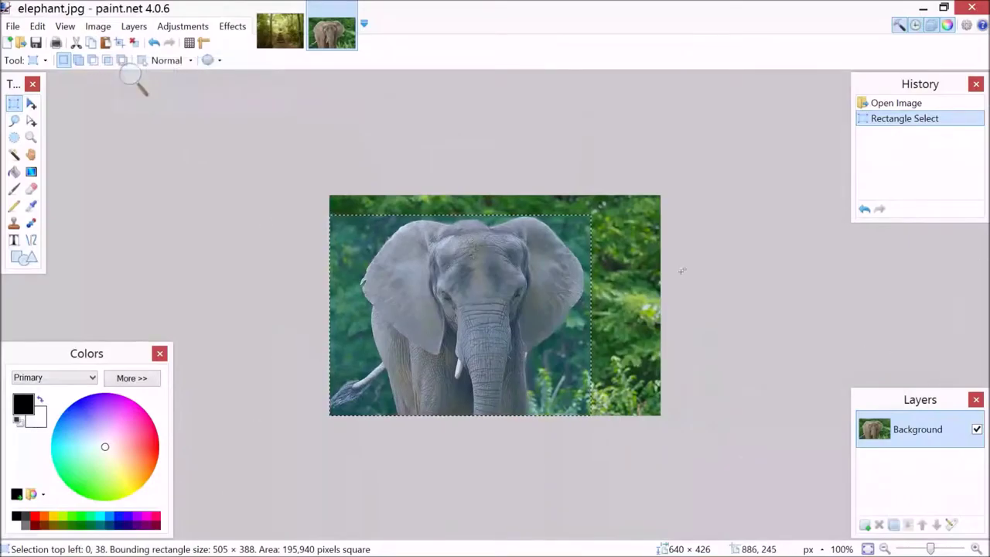
{"action": "key", "text": "ctrl+z"}
{"action": "left_click", "coordinate": [280, 31]}
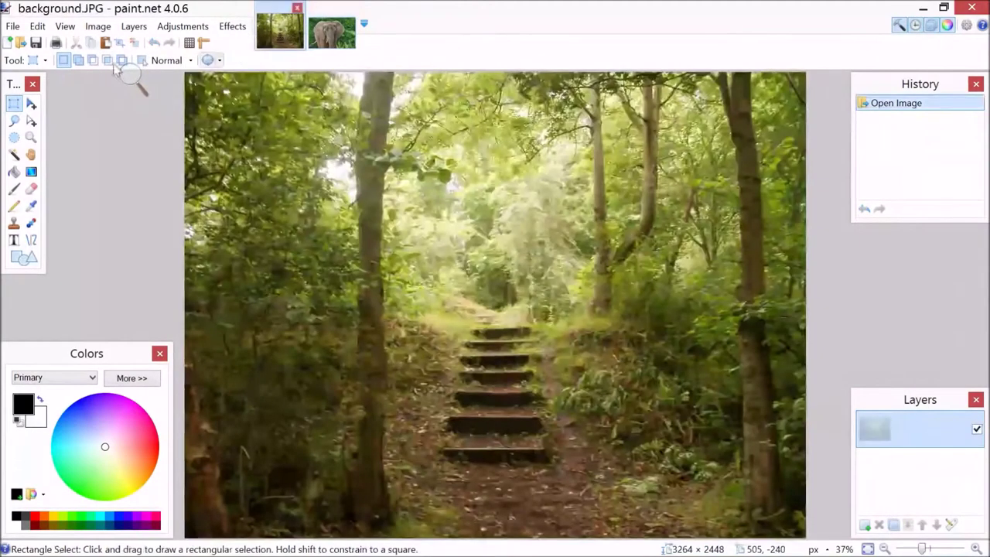
Paste the elephant into new Layer 2, enlarge it to 1330 × 1167, and place it lower left
{"action": "left_click", "coordinate": [37, 27]}
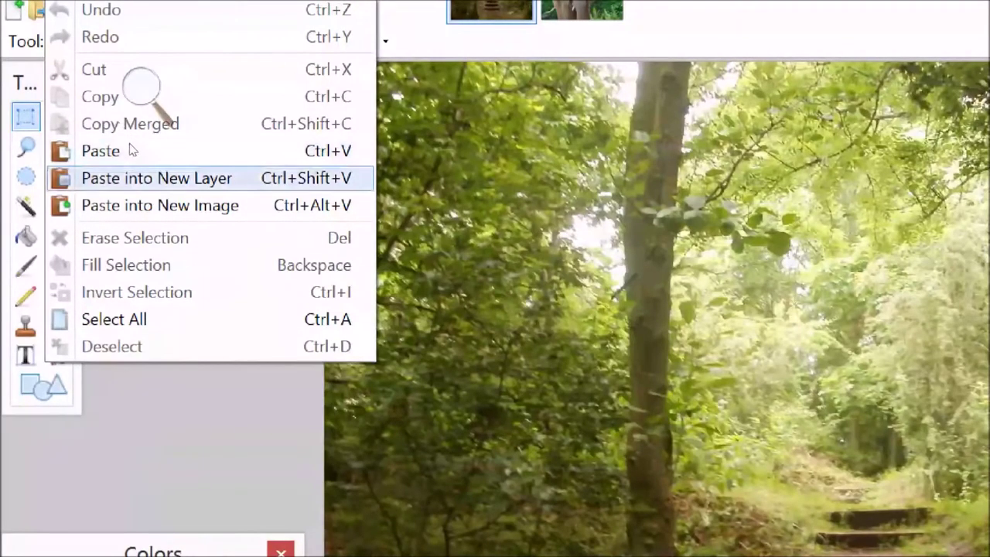
{"action": "left_click", "coordinate": [132, 150]}
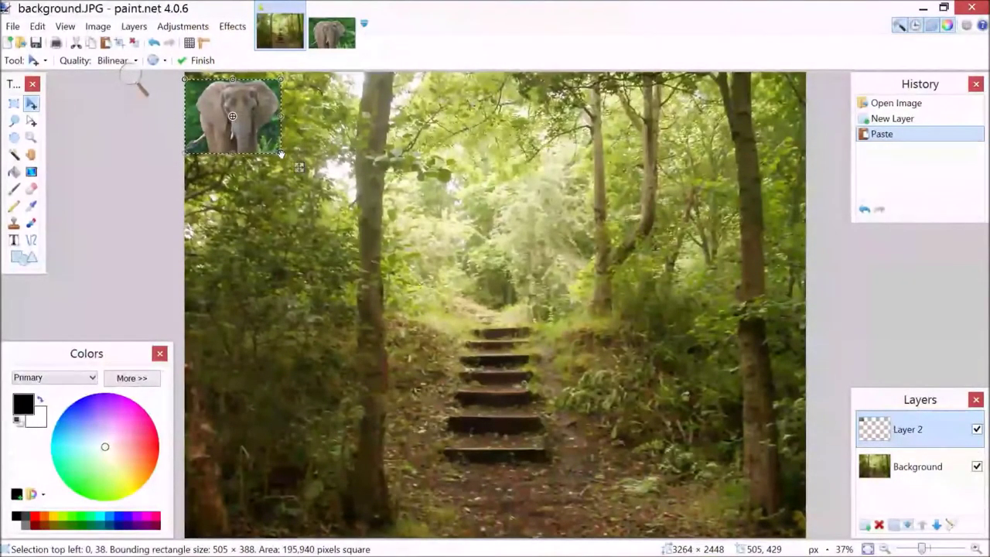
{"action": "left_click_drag", "start_coordinate": [280, 149], "coordinate": [444, 307]}
{"action": "left_click_drag", "start_coordinate": [317, 169], "coordinate": [341, 407]}
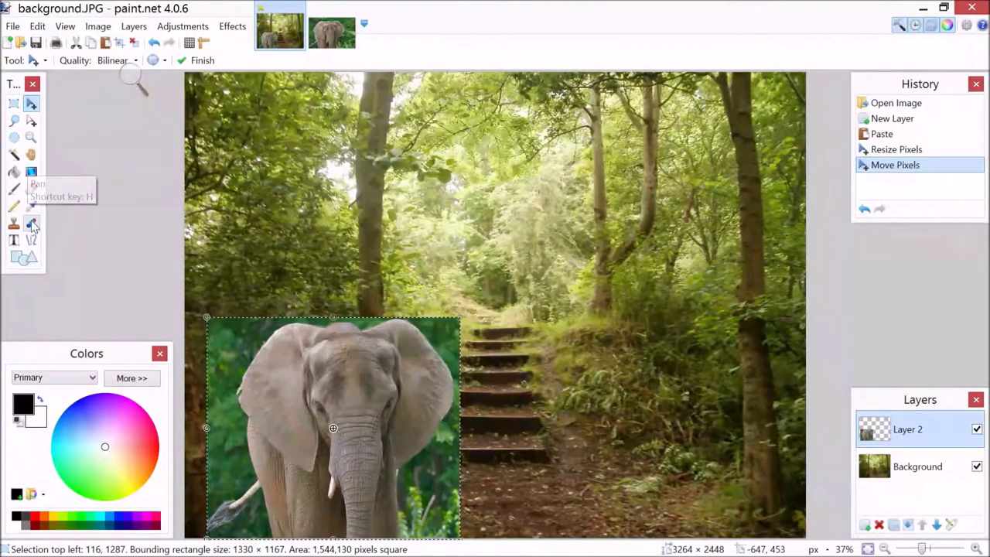
{"action": "left_click", "coordinate": [31, 188]}
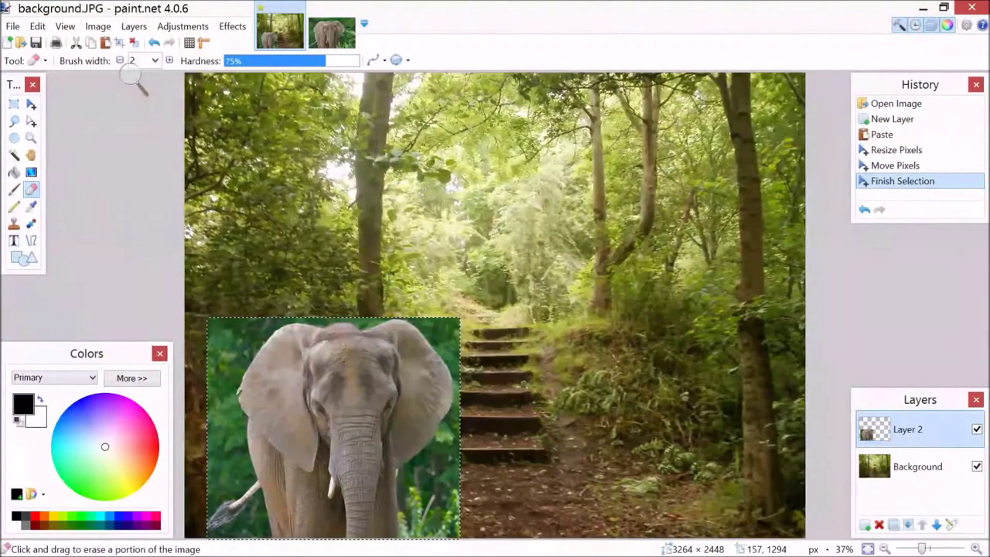
Set the eraser width to 100, test-erasing spots near Layer 2's top-left corner
{"action": "left_click", "coordinate": [215, 318]}
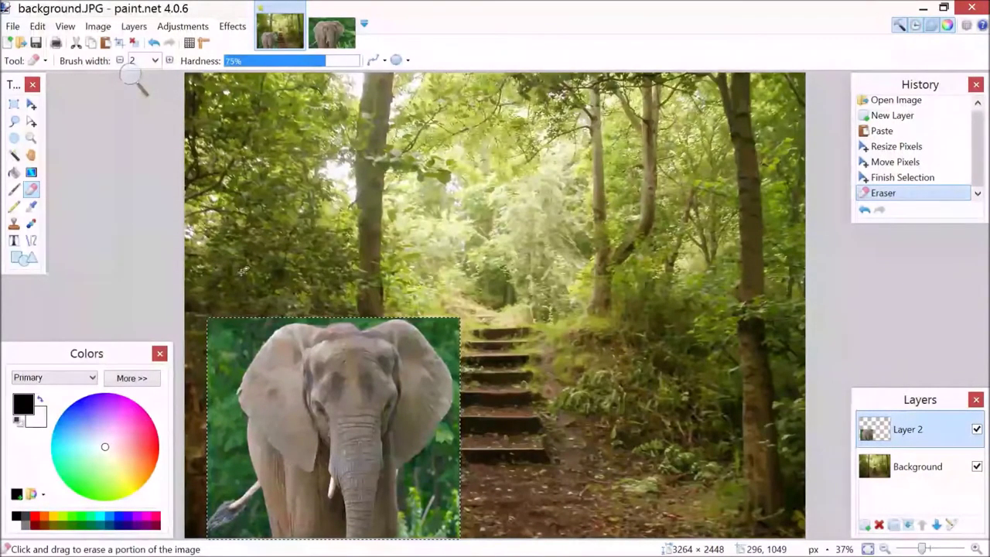
{"action": "left_click", "coordinate": [155, 62]}
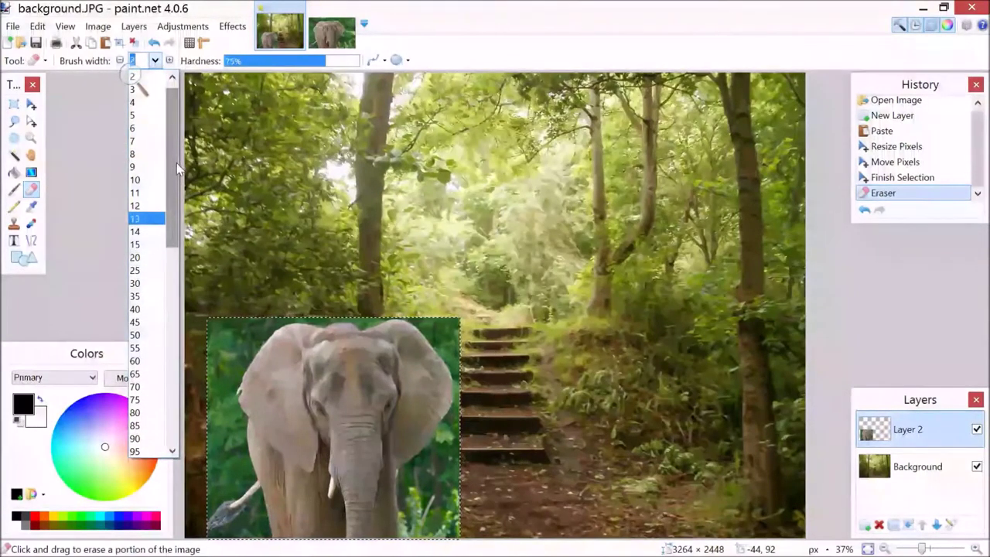
{"action": "key", "text": "Escape"}
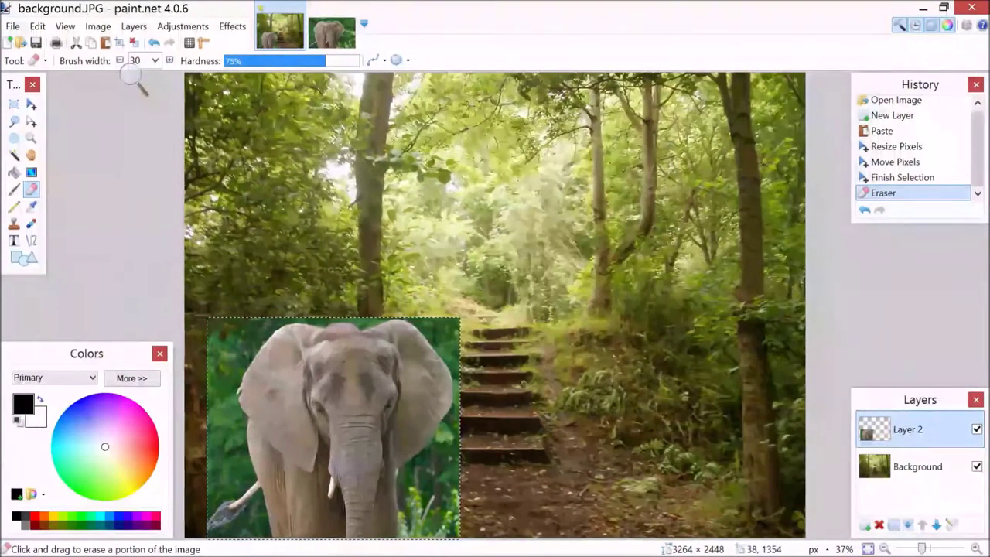
{"action": "left_click", "coordinate": [221, 340]}
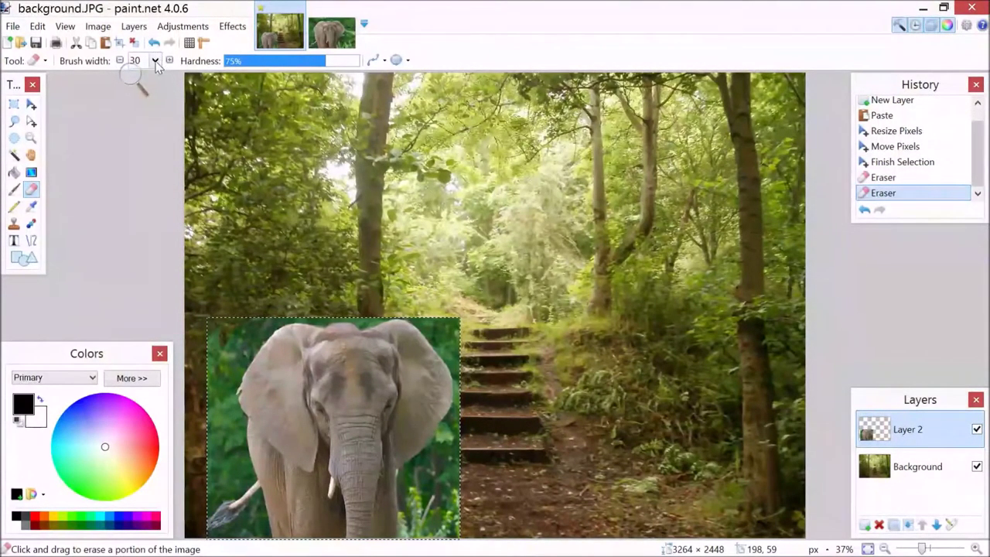
{"action": "left_click", "coordinate": [154, 60]}
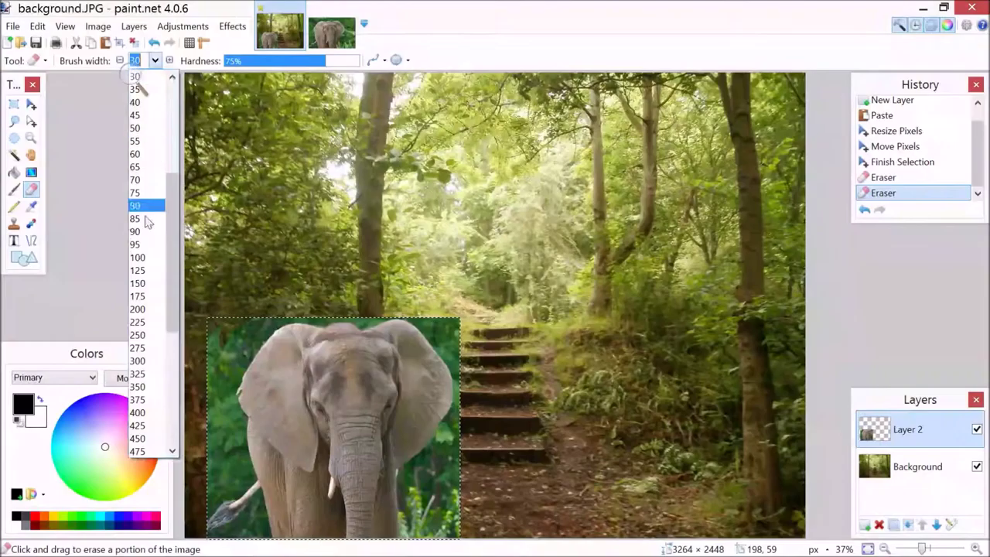
{"action": "left_click", "coordinate": [139, 257]}
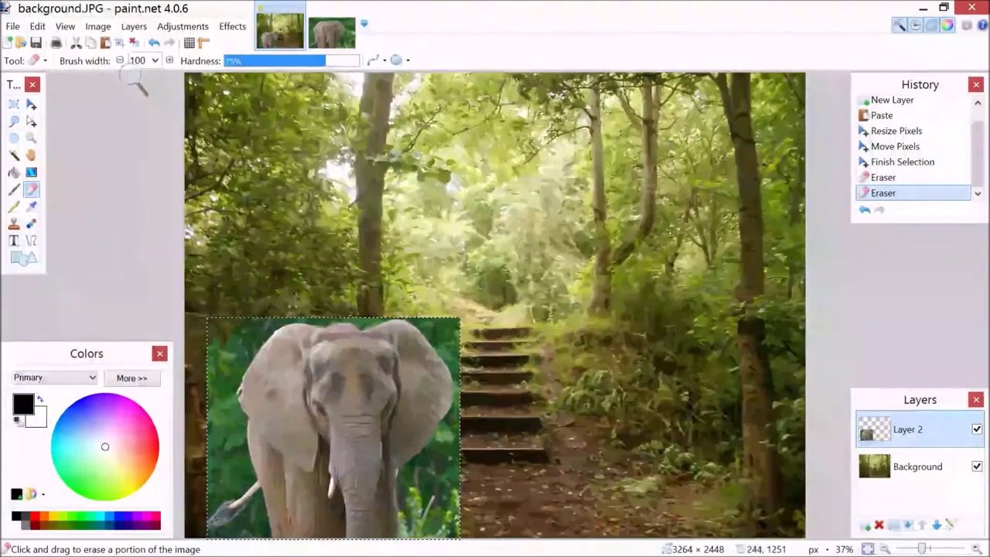
{"action": "left_click", "coordinate": [240, 334]}
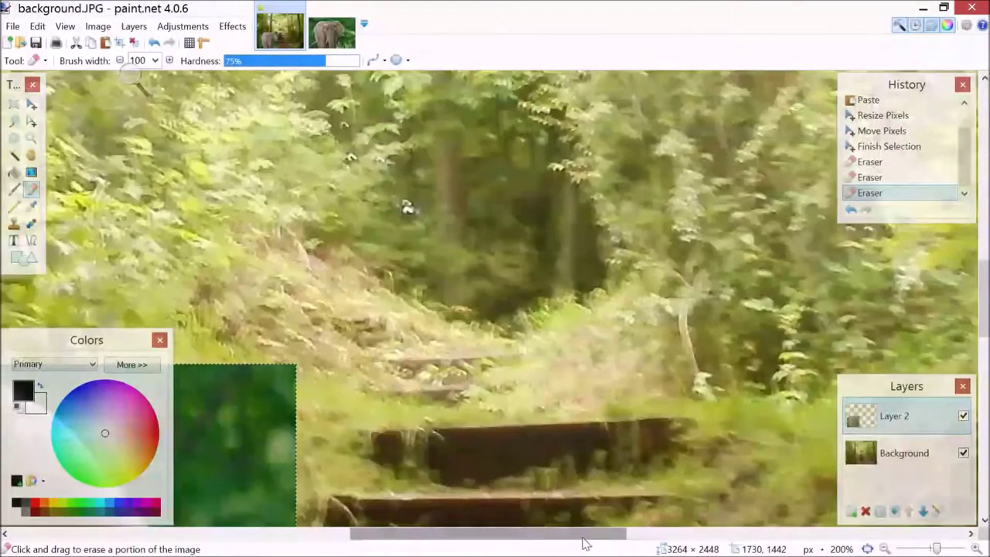
Erase the green backdrop along the elephant's top edge, ear and right side on Layer 2
{"action": "left_click_drag", "start_coordinate": [584, 533], "coordinate": [470, 533]}
{"action": "mouse_move", "coordinate": [398, 334]}
{"action": "left_mouse_down"}
{"action": "mouse_move", "coordinate": [438, 317]}
{"action": "mouse_move", "coordinate": [420, 328]}
{"action": "mouse_move", "coordinate": [461, 328]}
{"action": "mouse_move", "coordinate": [497, 354]}
{"action": "mouse_move", "coordinate": [512, 383]}
{"action": "mouse_move", "coordinate": [494, 373]}
{"action": "mouse_move", "coordinate": [514, 392]}
{"action": "mouse_move", "coordinate": [513, 415]}
{"action": "mouse_move", "coordinate": [533, 419]}
{"action": "mouse_move", "coordinate": [537, 406]}
{"action": "left_mouse_up"}
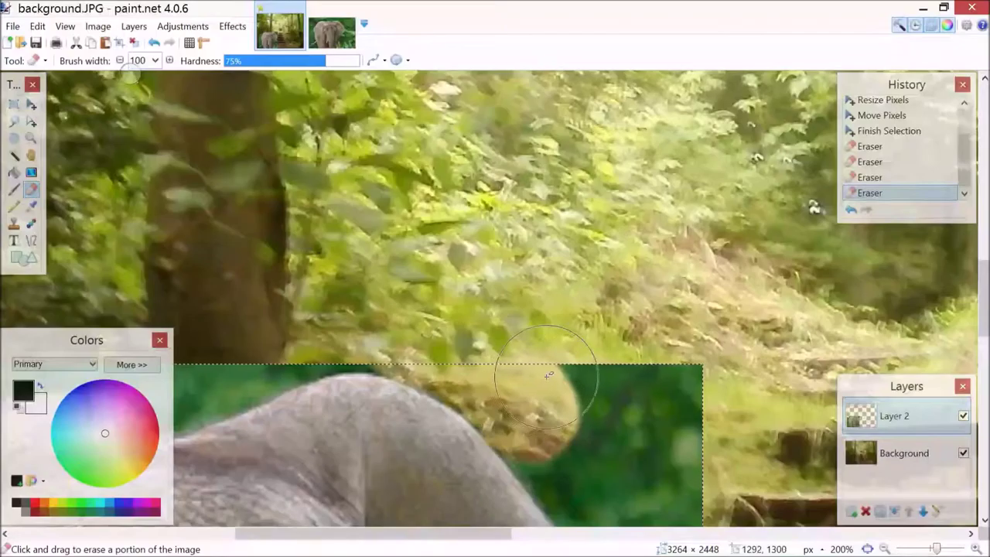
{"action": "mouse_move", "coordinate": [541, 375]}
{"action": "left_mouse_down"}
{"action": "mouse_move", "coordinate": [683, 390]}
{"action": "mouse_move", "coordinate": [673, 412]}
{"action": "mouse_move", "coordinate": [641, 426]}
{"action": "mouse_move", "coordinate": [573, 422]}
{"action": "left_mouse_up"}
{"action": "scroll", "coordinate": [613, 414], "scroll_direction": "down", "scroll_amount": 3}
{"action": "scroll", "coordinate": [614, 414], "scroll_direction": "down", "scroll_amount": 2}
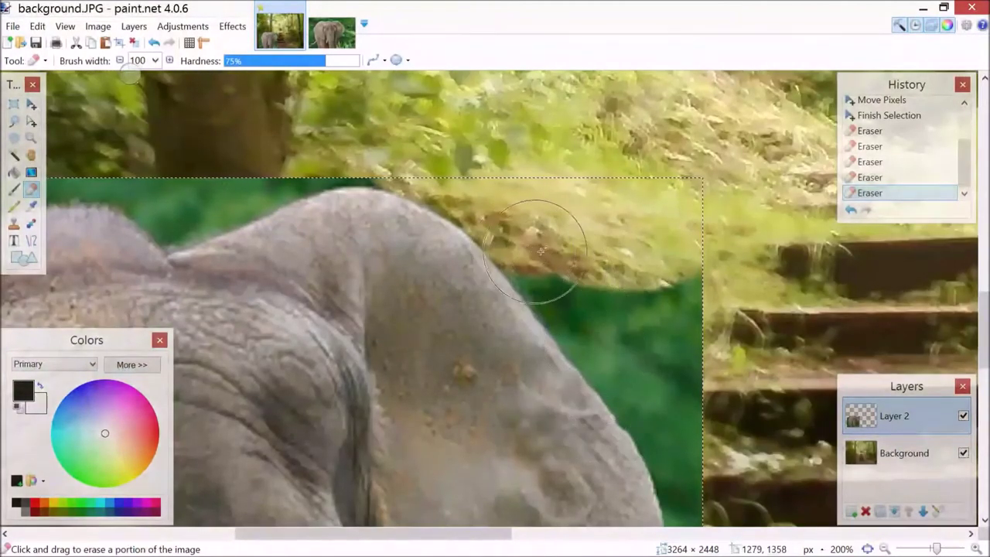
{"action": "mouse_move", "coordinate": [542, 228]}
{"action": "left_mouse_down"}
{"action": "mouse_move", "coordinate": [649, 369]}
{"action": "mouse_move", "coordinate": [686, 240]}
{"action": "mouse_move", "coordinate": [697, 420]}
{"action": "mouse_move", "coordinate": [658, 228]}
{"action": "mouse_move", "coordinate": [646, 273]}
{"action": "mouse_move", "coordinate": [655, 280]}
{"action": "mouse_move", "coordinate": [665, 261]}
{"action": "mouse_move", "coordinate": [707, 346]}
{"action": "mouse_move", "coordinate": [717, 460]}
{"action": "left_mouse_up"}
{"action": "scroll", "coordinate": [681, 256], "scroll_direction": "down", "scroll_amount": 3}
{"action": "scroll", "coordinate": [724, 426], "scroll_direction": "down", "scroll_amount": 5}
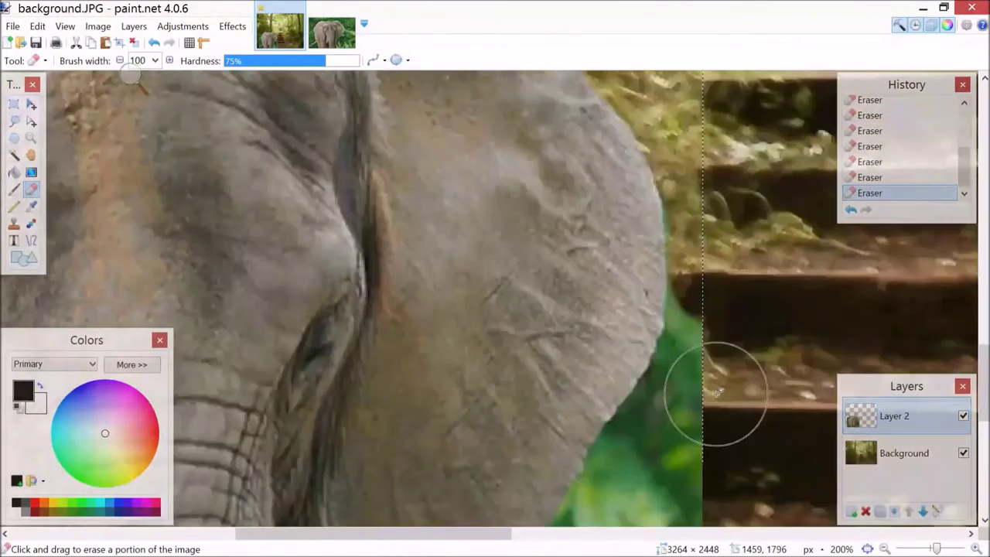
{"action": "mouse_move", "coordinate": [710, 222]}
{"action": "left_mouse_down"}
{"action": "mouse_move", "coordinate": [716, 319]}
{"action": "mouse_move", "coordinate": [674, 444]}
{"action": "mouse_move", "coordinate": [661, 461]}
{"action": "mouse_move", "coordinate": [593, 420]}
{"action": "left_mouse_up"}
{"action": "scroll", "coordinate": [593, 420], "scroll_direction": "down", "scroll_amount": 5}
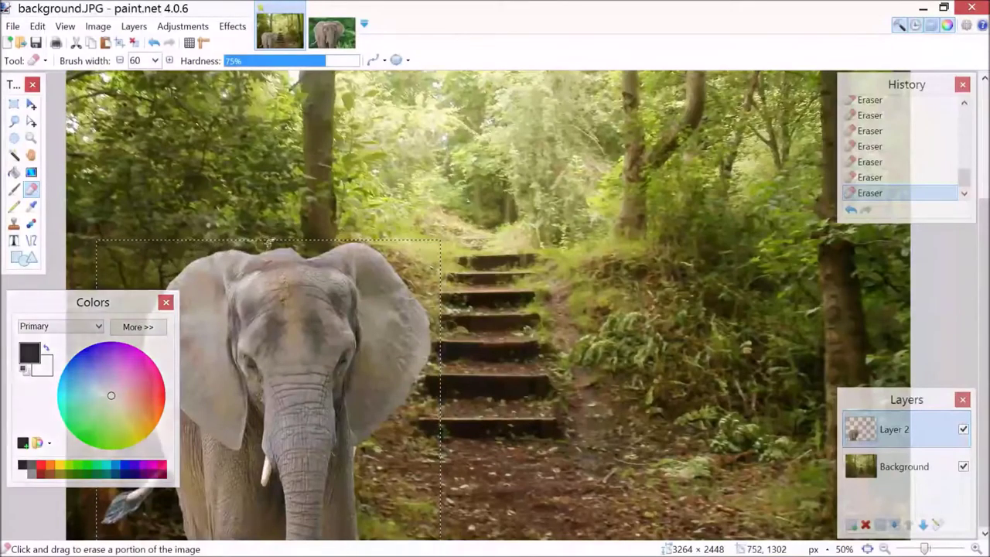
In Save As, choose JPEG as the type and enter 'finished elephant' as the file name
{"action": "left_click", "coordinate": [16, 27]}
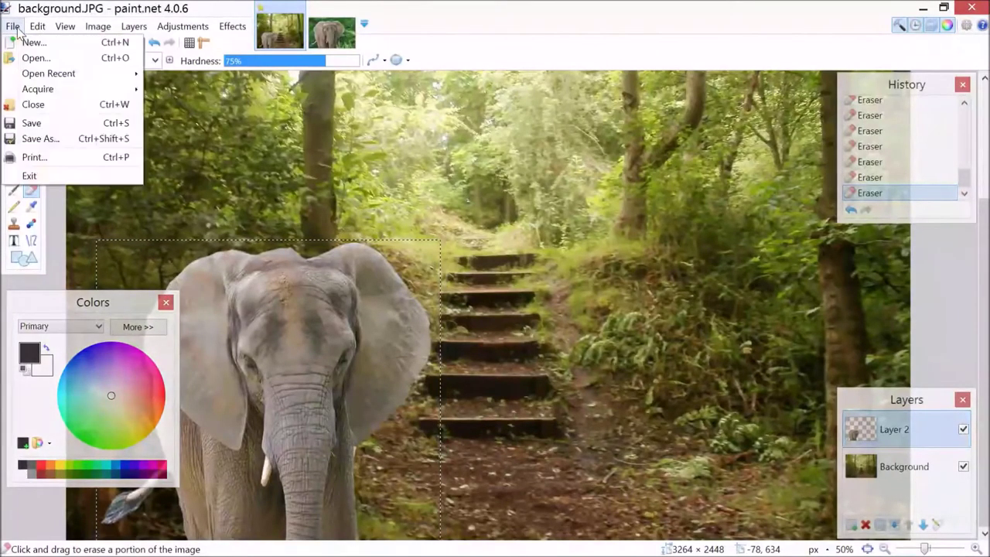
{"action": "left_click", "coordinate": [58, 127]}
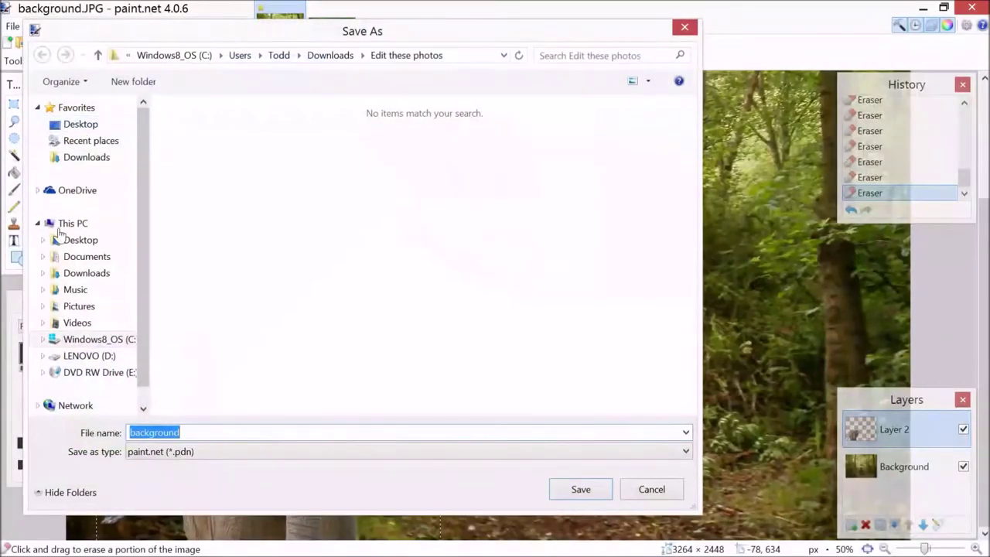
{"action": "left_click", "coordinate": [215, 452]}
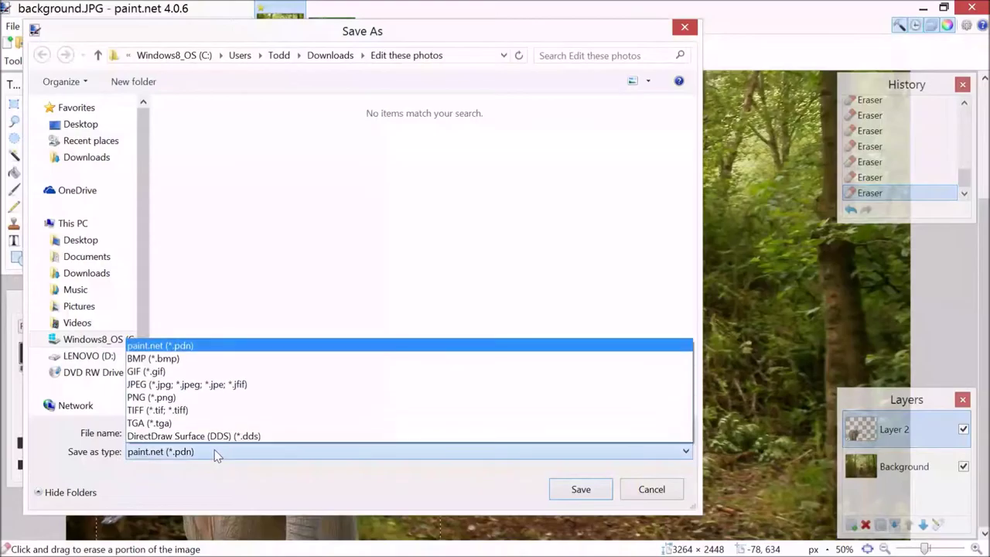
{"action": "left_click", "coordinate": [265, 385]}
{"action": "key", "text": "shift+Tab"}
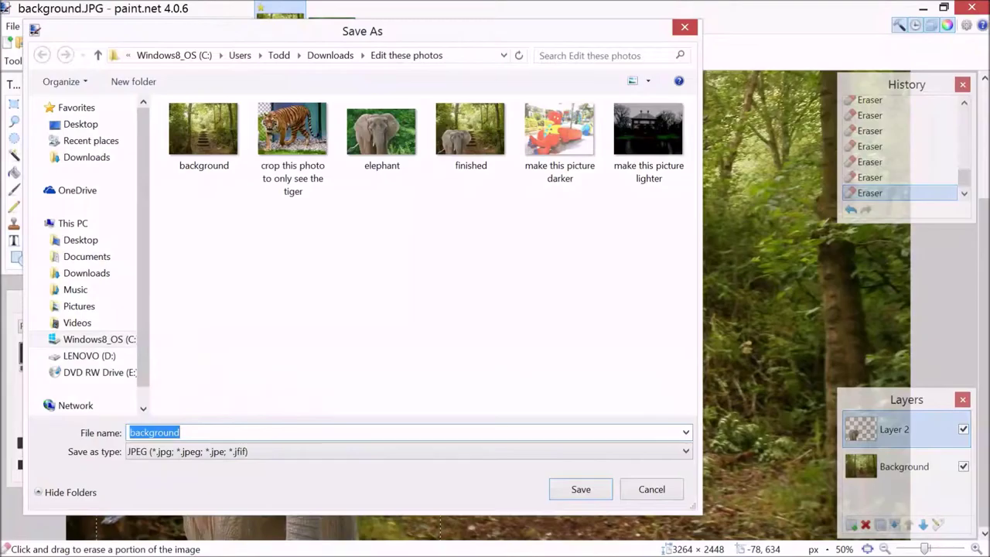
{"action": "type", "text": "finished"}
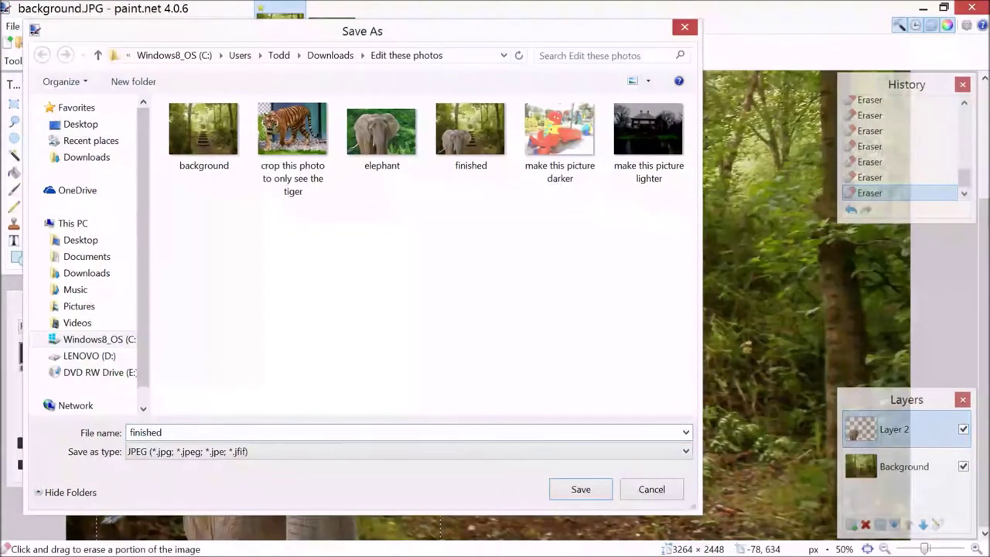
{"action": "type", "text": " elephant"}
Save finished elephant.jpg at JPEG quality 95, flattening the layers
{"action": "left_click", "coordinate": [592, 488]}
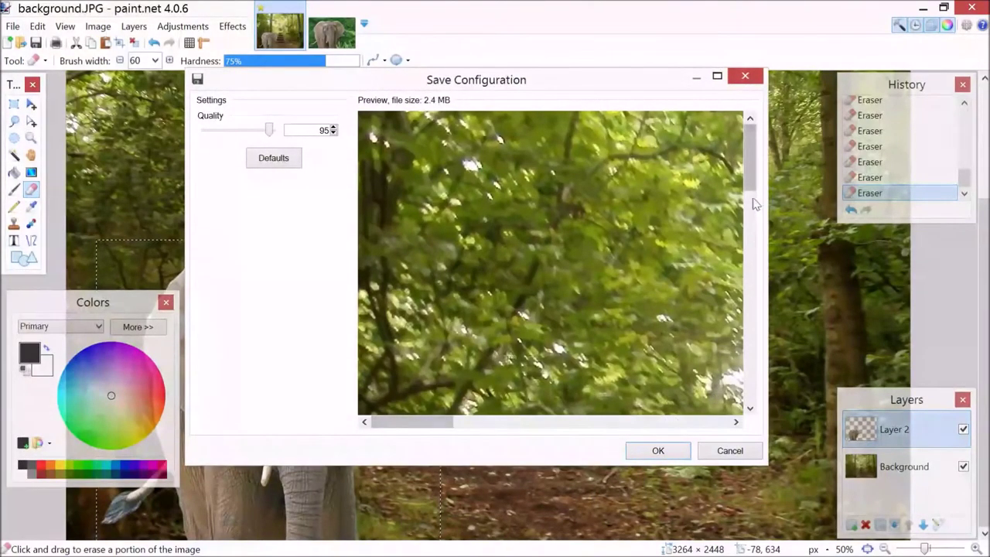
{"action": "scroll", "coordinate": [752, 291], "scroll_direction": "down", "scroll_amount": 2}
{"action": "scroll", "coordinate": [752, 291], "scroll_direction": "down", "scroll_amount": 5}
{"action": "left_click", "coordinate": [670, 451]}
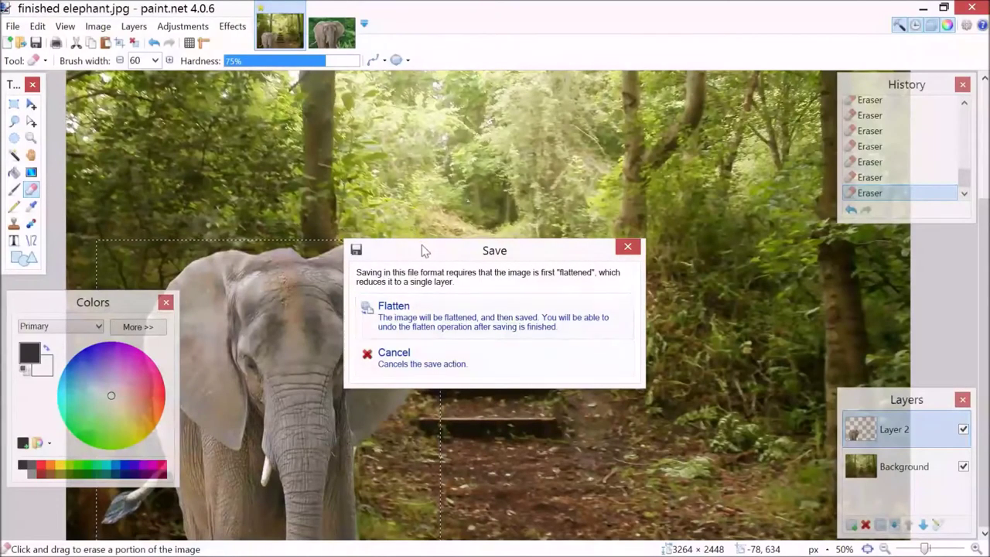
{"action": "left_click_drag", "start_coordinate": [424, 250], "coordinate": [387, 240]}
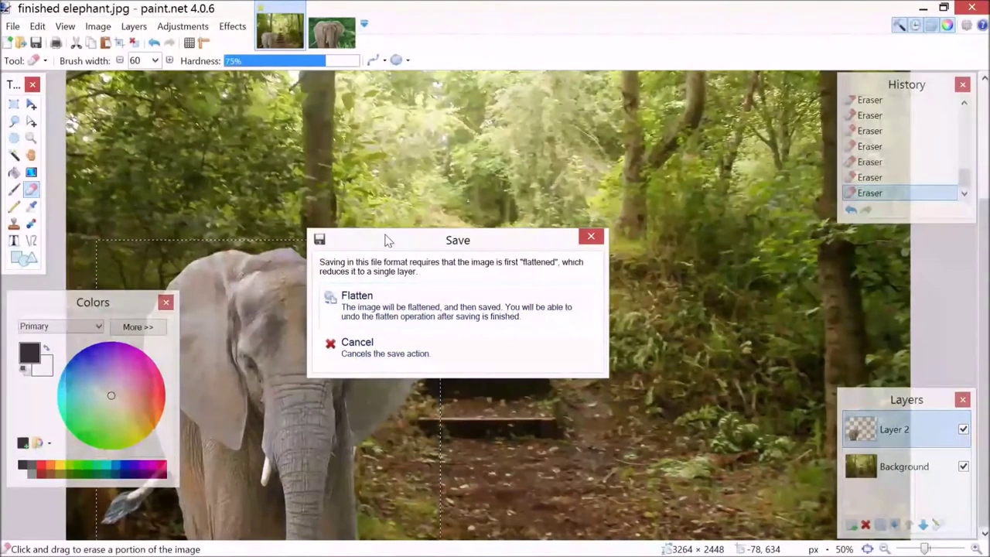
{"action": "left_click", "coordinate": [397, 316]}
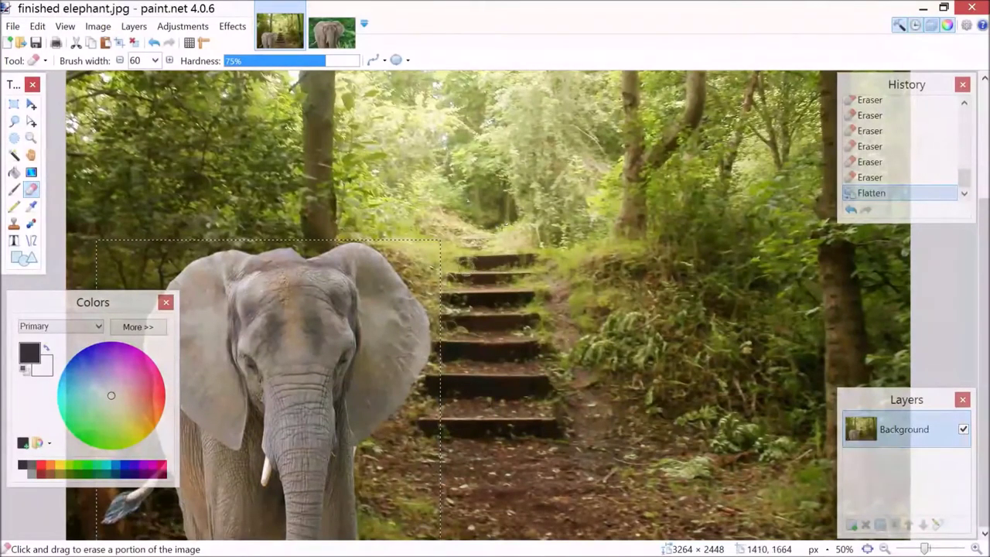